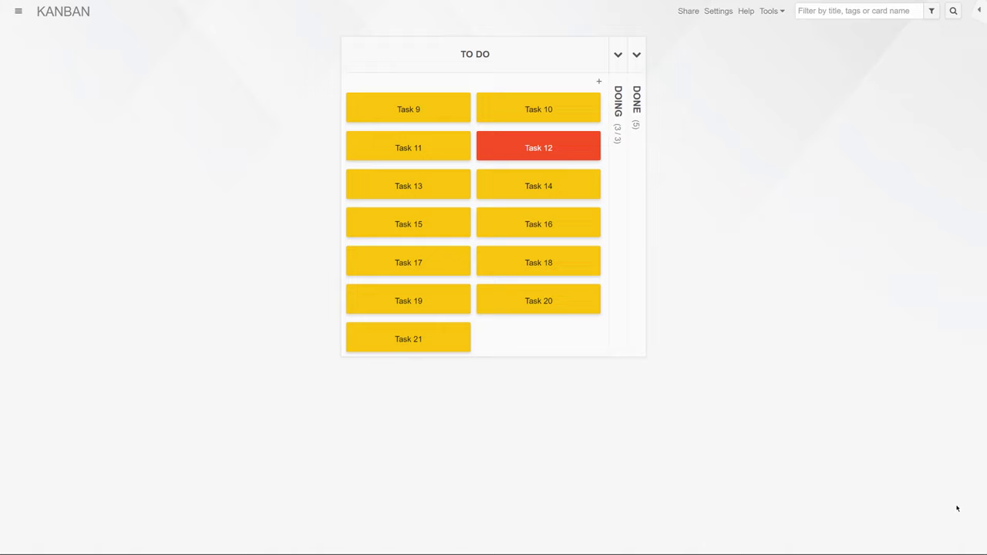
Step: Expand the Doing and Done columns and advance Task 6 and Task 9 to Done
left_click(620, 64)
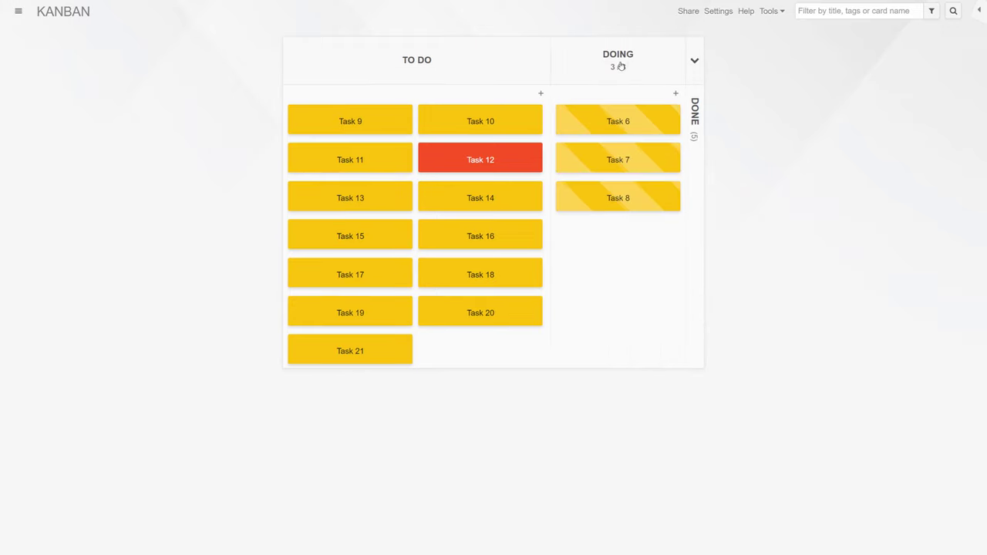
left_click(694, 63)
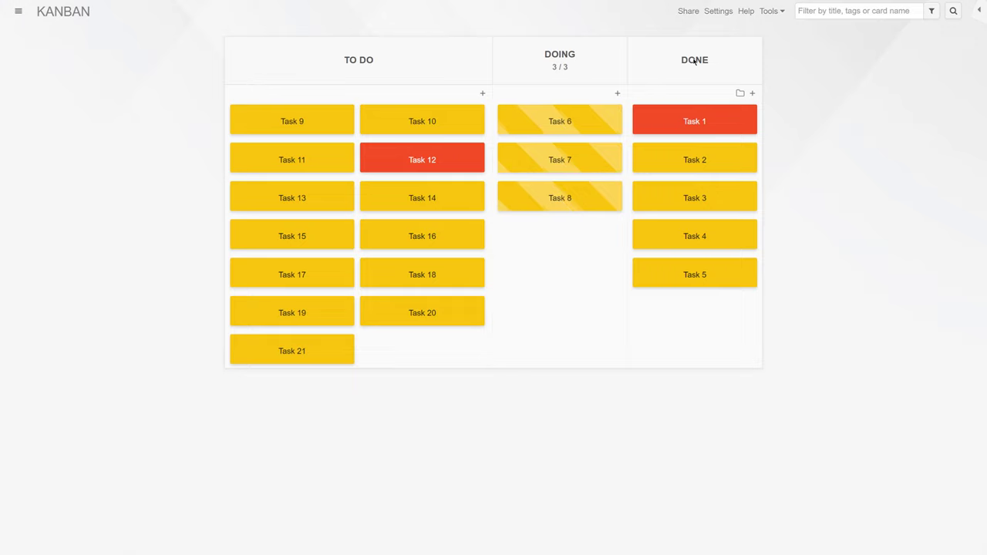
left_click_drag(292, 121, 560, 236)
left_click_drag(560, 121, 694, 312)
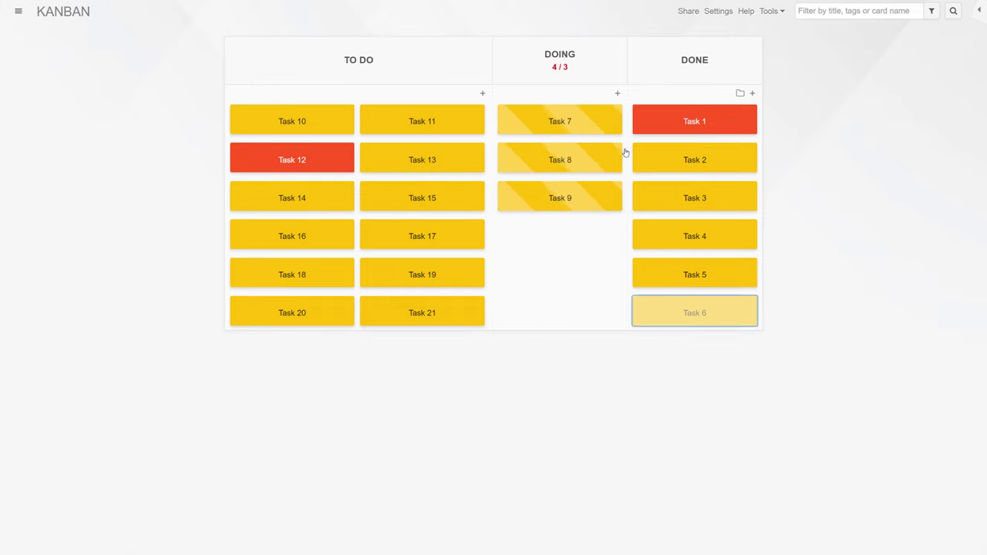
left_click_drag(560, 198, 686, 394)
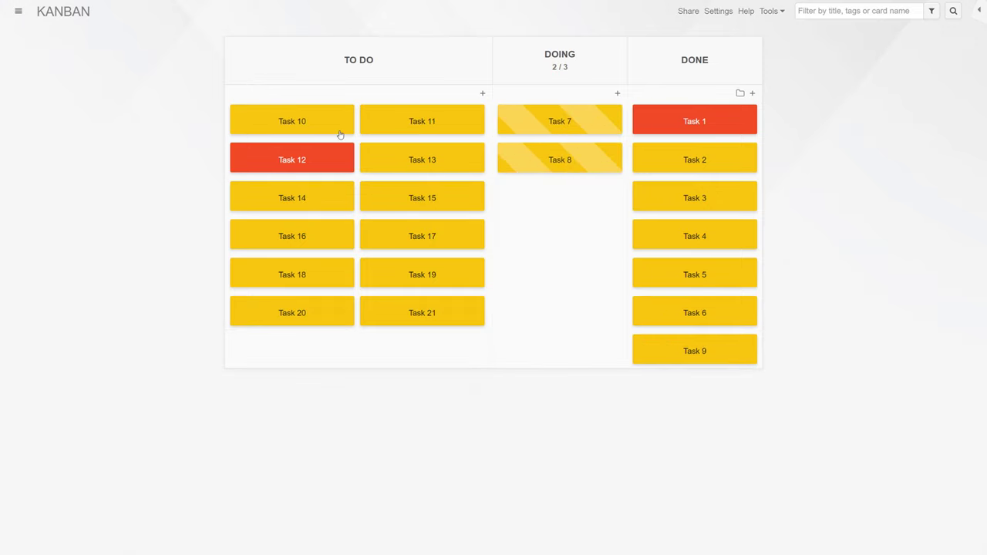
Step: Move Task 10 and Task 11 through Doing to Done, and pull Task 12 into Doing
left_click_drag(340, 133, 579, 266)
left_click_drag(598, 207, 660, 359)
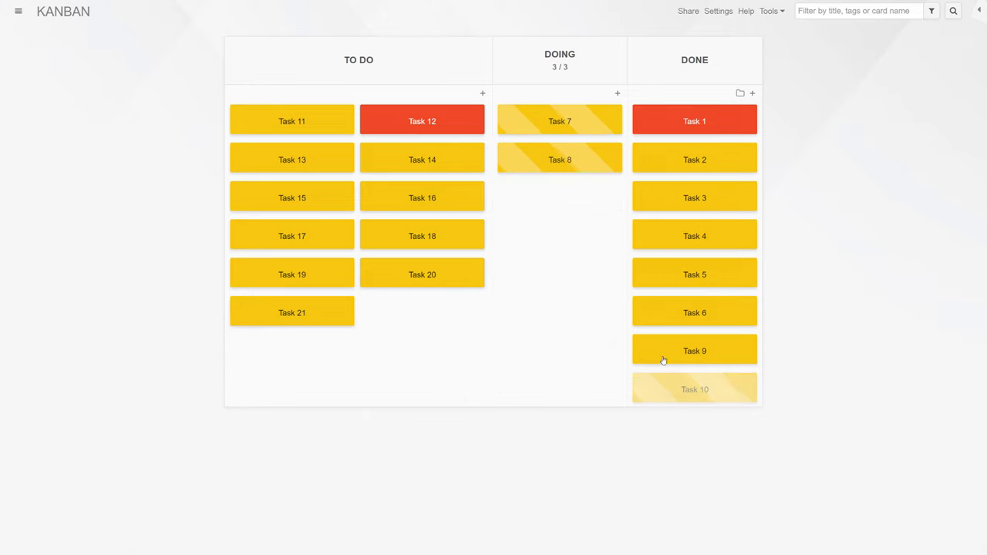
left_click_drag(347, 131, 553, 229)
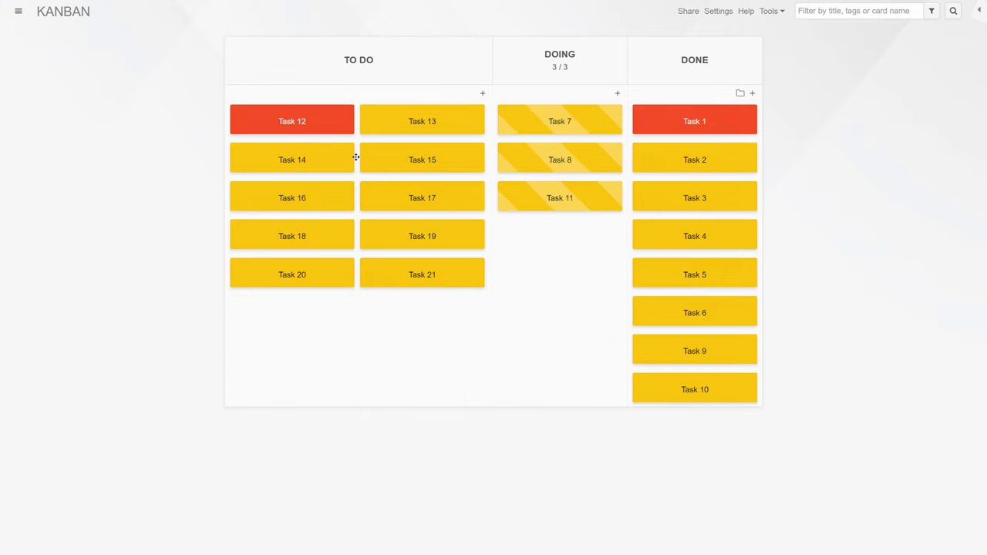
left_click_drag(345, 130, 567, 273)
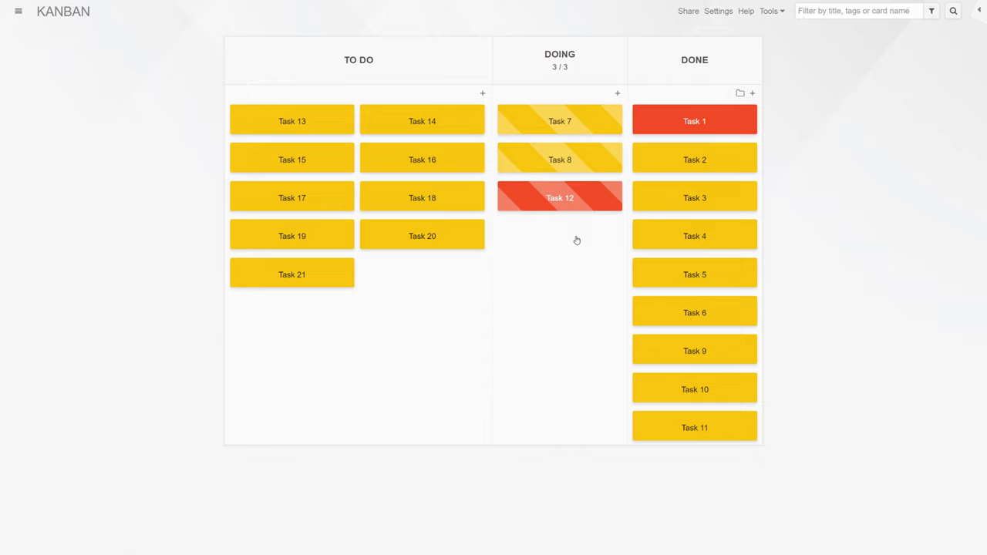
Step: Move Task 12 and Task 19 to Done, and pull Task 14 into Doing
left_click_drag(232, 220, 313, 308)
left_click_drag(293, 275, 551, 311)
left_click_drag(575, 243, 475, 245)
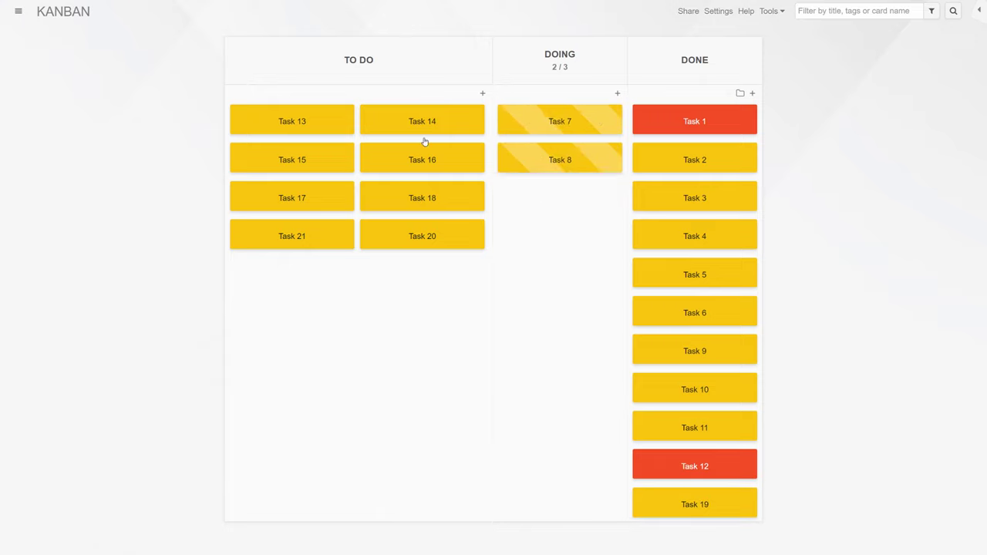
left_click_drag(424, 133, 559, 208)
left_click_drag(765, 178, 737, 254)
key("Delete")
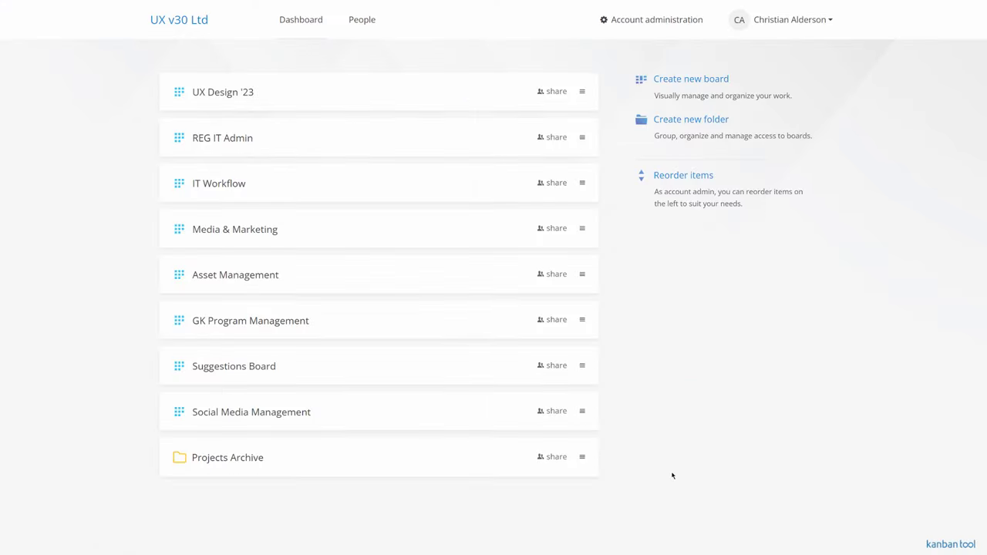
Step: Open the UX Design '23 board and expand Discovery's Research column and the Ideation stage
left_click(210, 96)
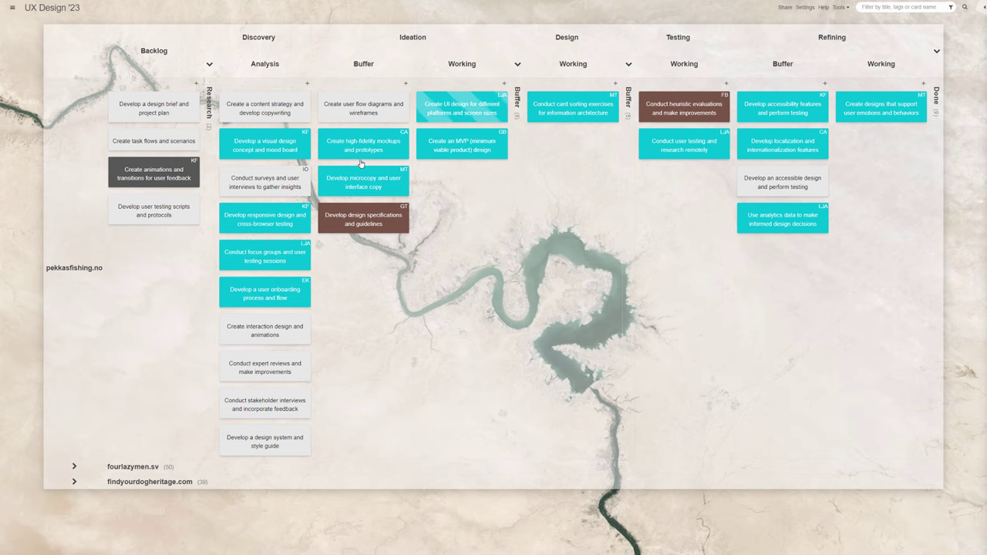
left_click(416, 45)
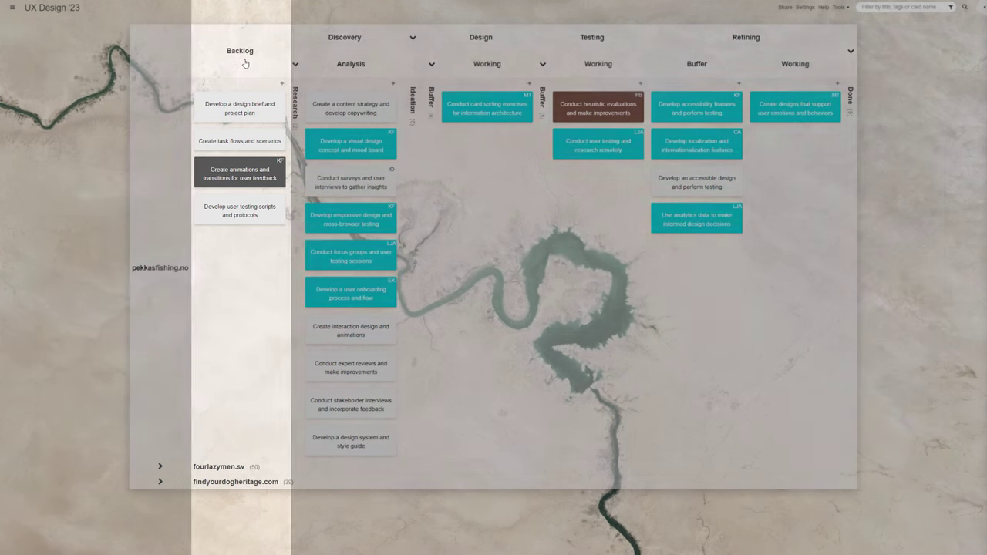
left_click(245, 64)
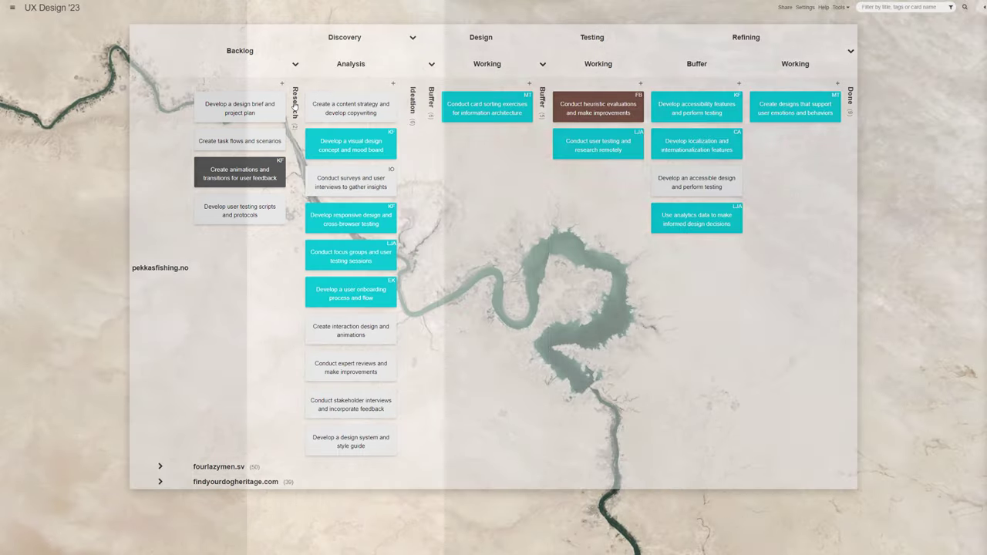
left_click(294, 108)
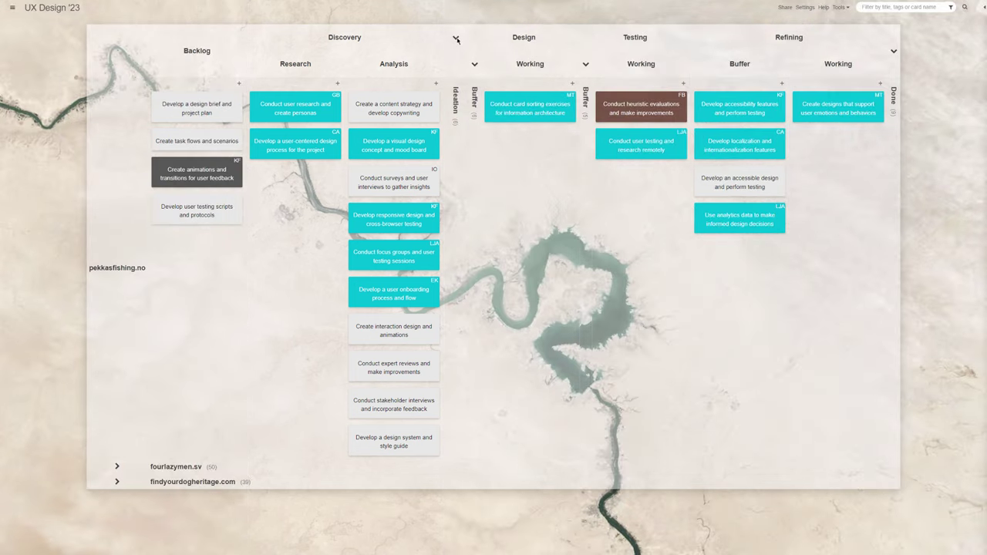
left_click(456, 38)
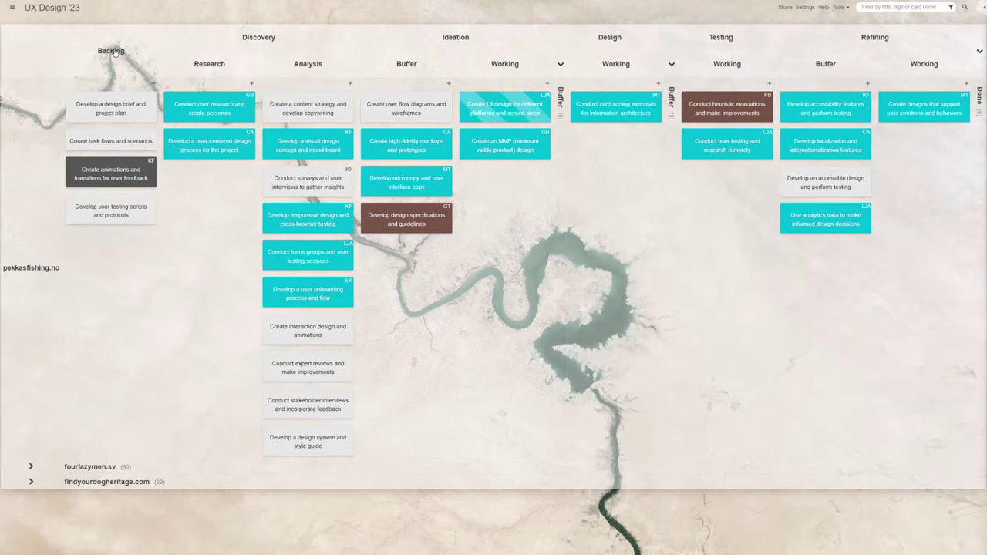
Step: Collapse the Backlog, the Ideation stage and Design's Buffer column, and expand Testing's Buffer column
left_click(111, 51)
left_click(371, 38)
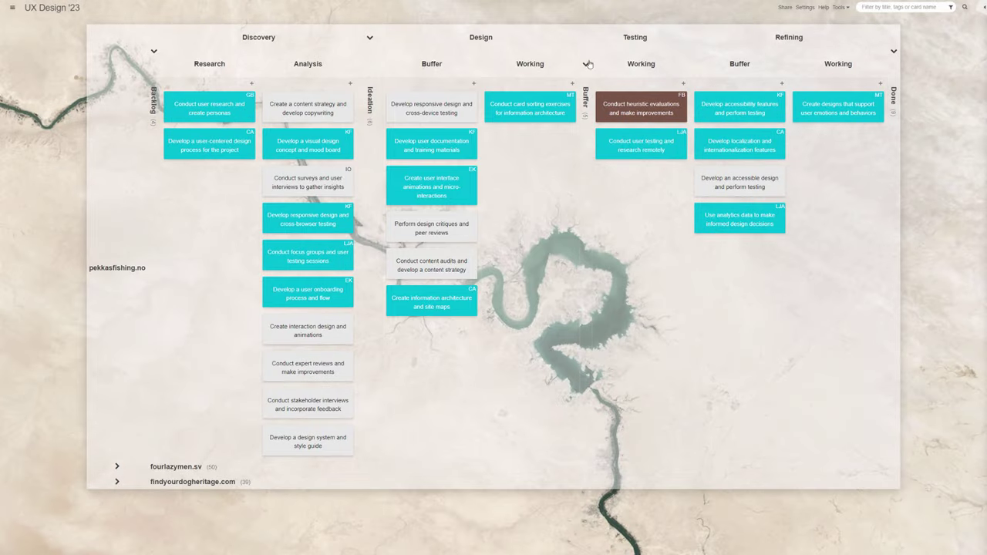
left_click(588, 100)
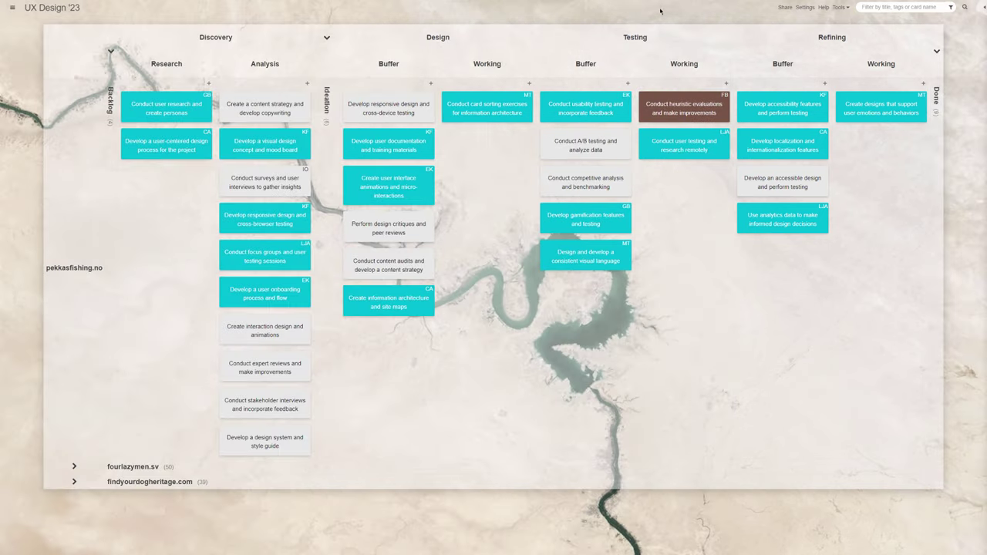
left_click(388, 65)
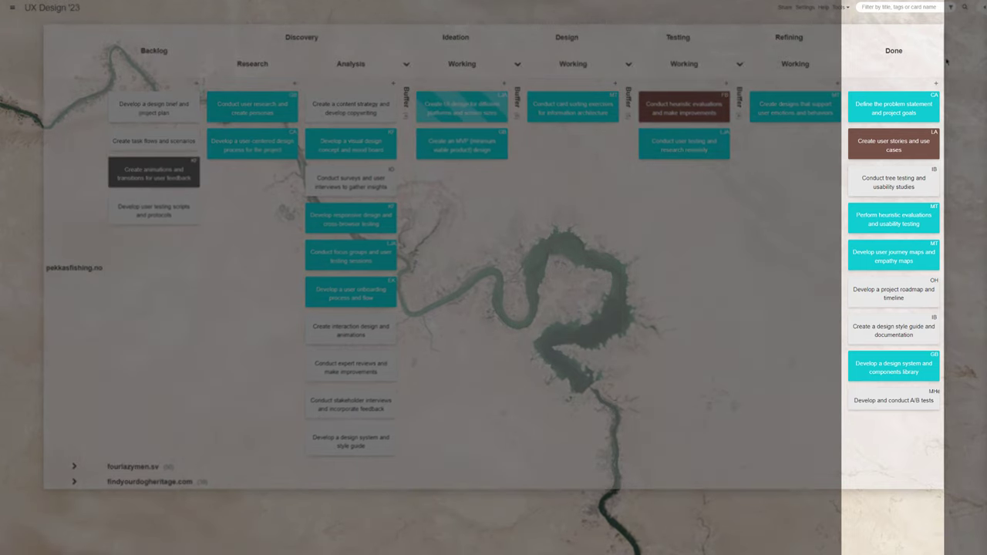
Step: Archive the "Define the problem statement and project goals" card from the Done column
right_click(916, 117)
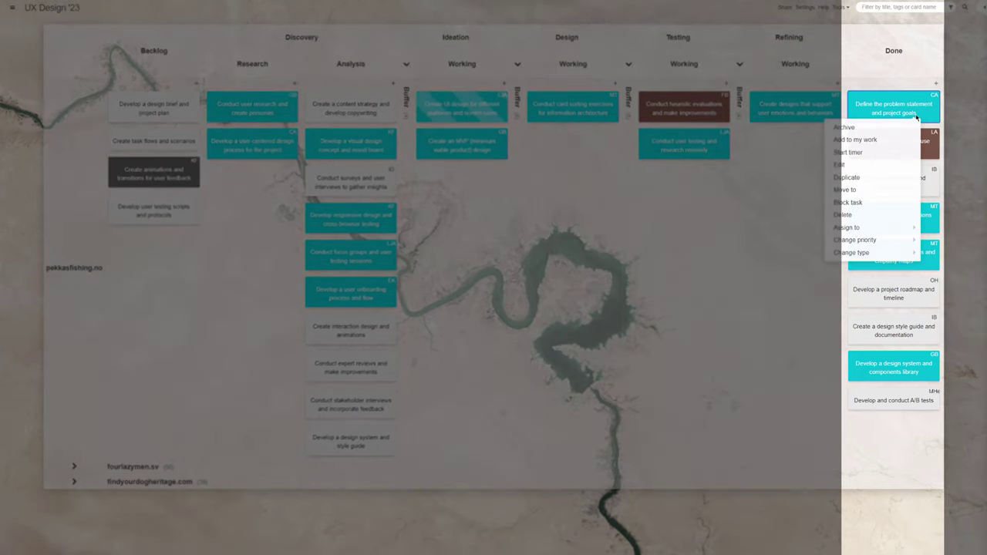
left_click(917, 125)
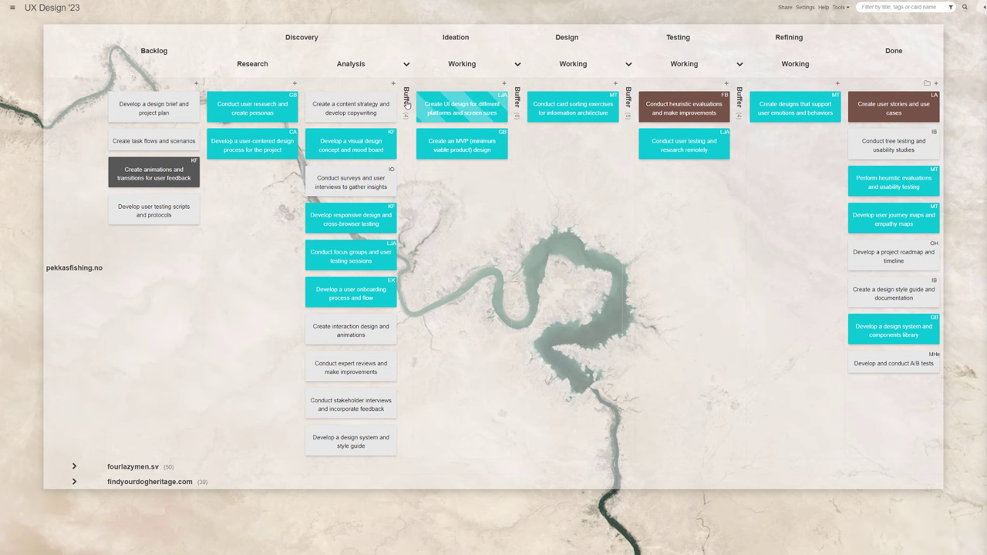
Step: Collapse the Testing and Refining stages and expand the Buffer columns of Ideation and Design
left_click(407, 105)
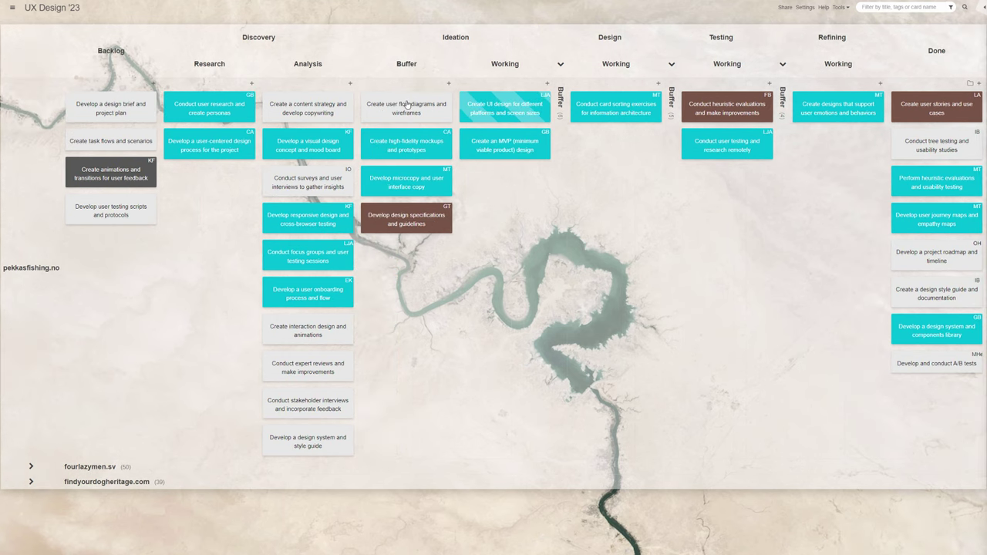
left_click(409, 67)
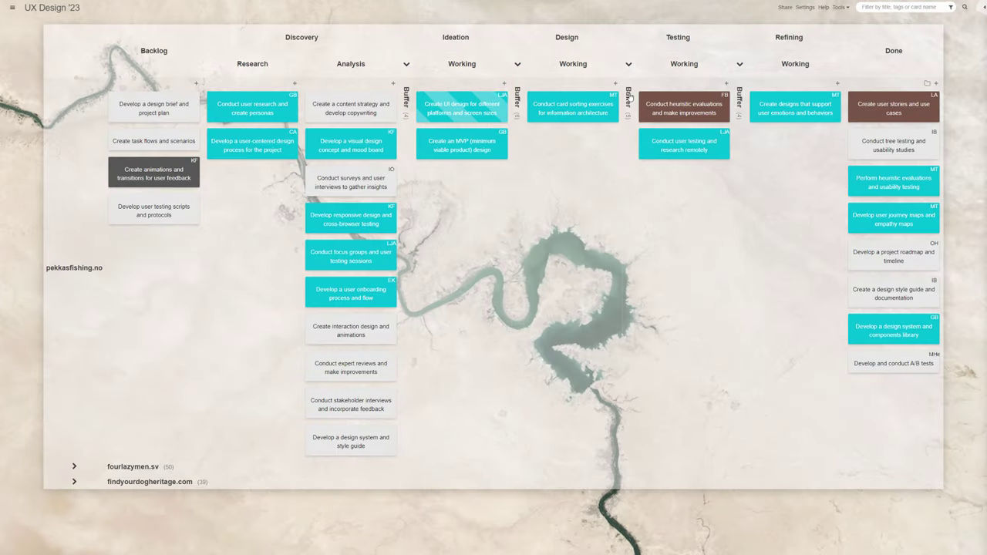
left_click(629, 98)
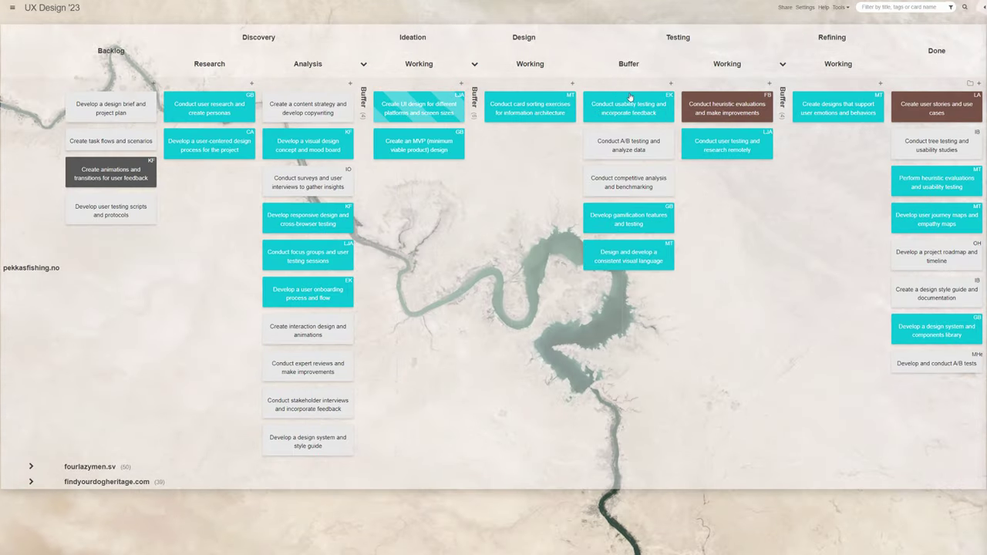
left_click(688, 44)
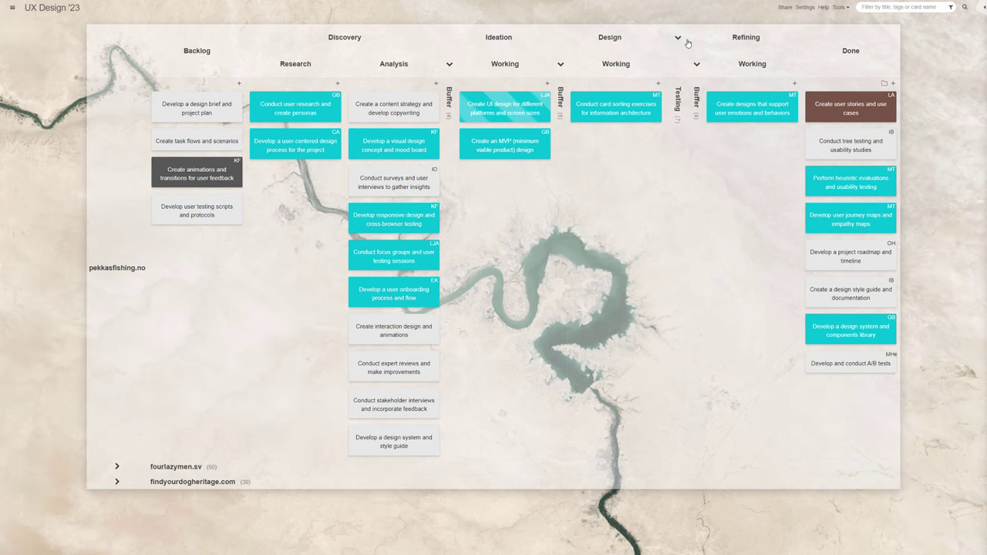
left_click(699, 96)
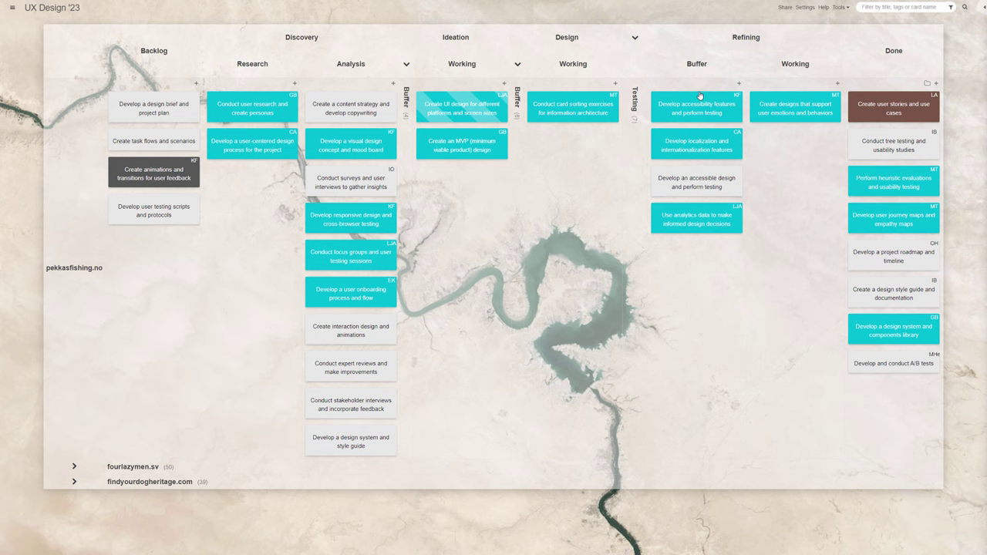
left_click(747, 39)
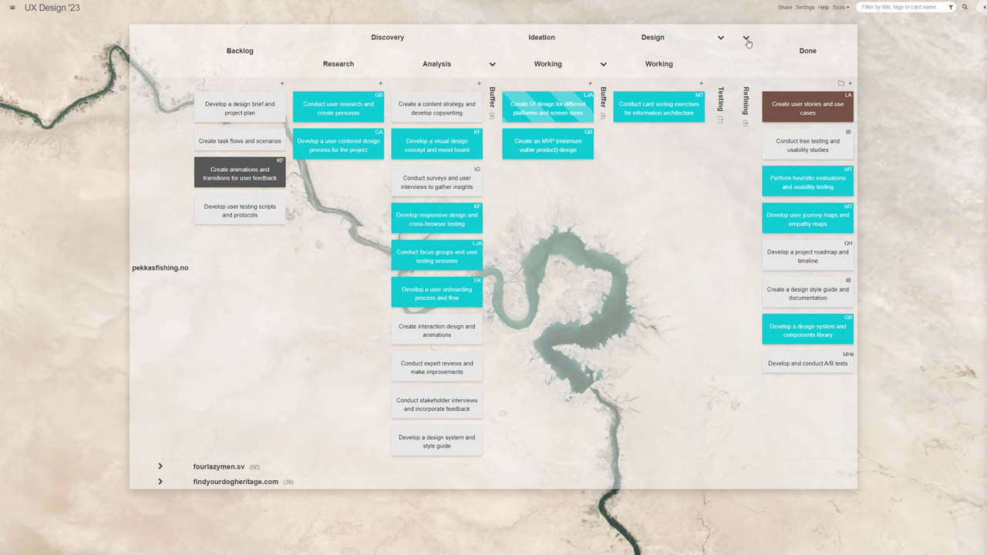
left_click(496, 95)
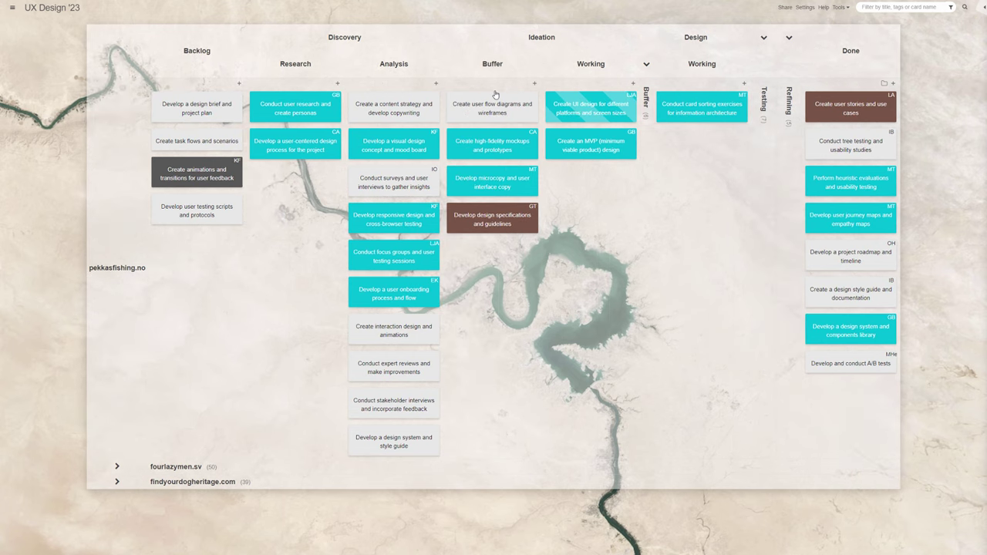
left_click(646, 92)
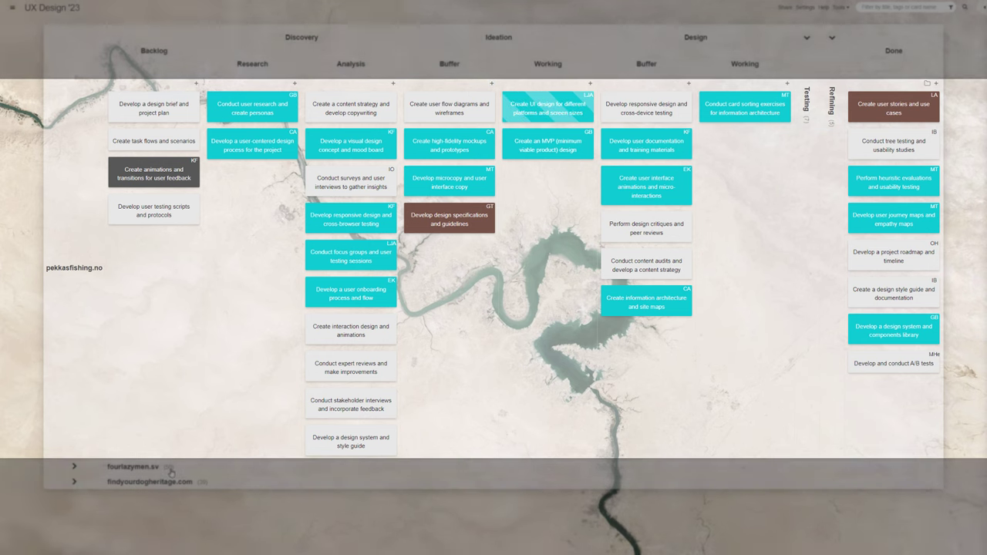
Step: Expand the fourlazymen.sv and findyourdogheritage.com swimlanes, collapsing and reopening the pekkasfishing.no swimlane
left_click(154, 467)
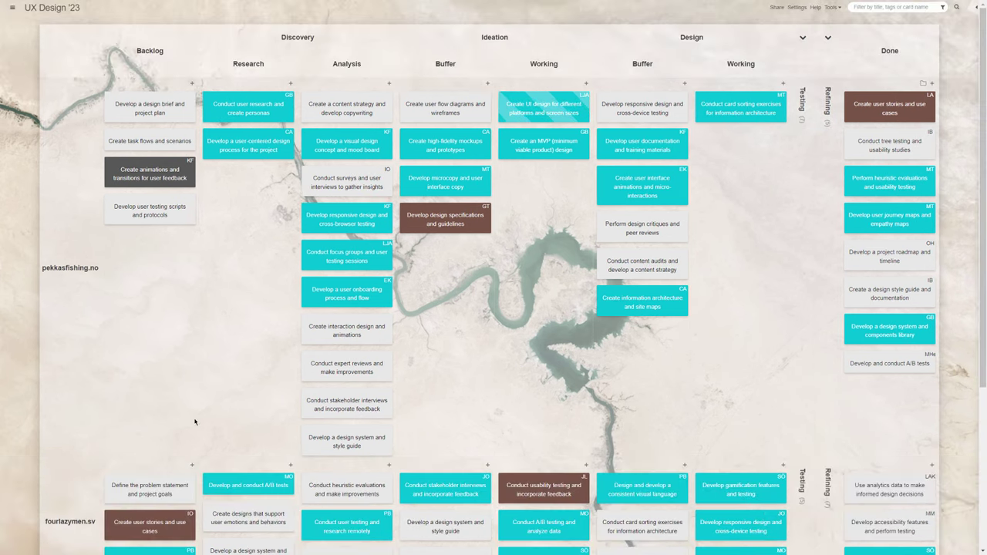
scroll(212, 358, "down", 3)
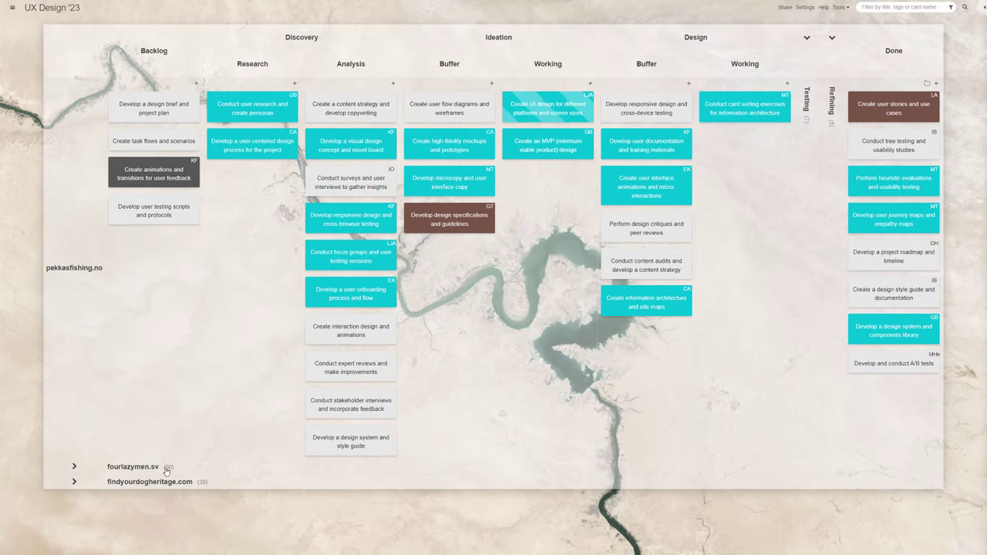
left_click(70, 268)
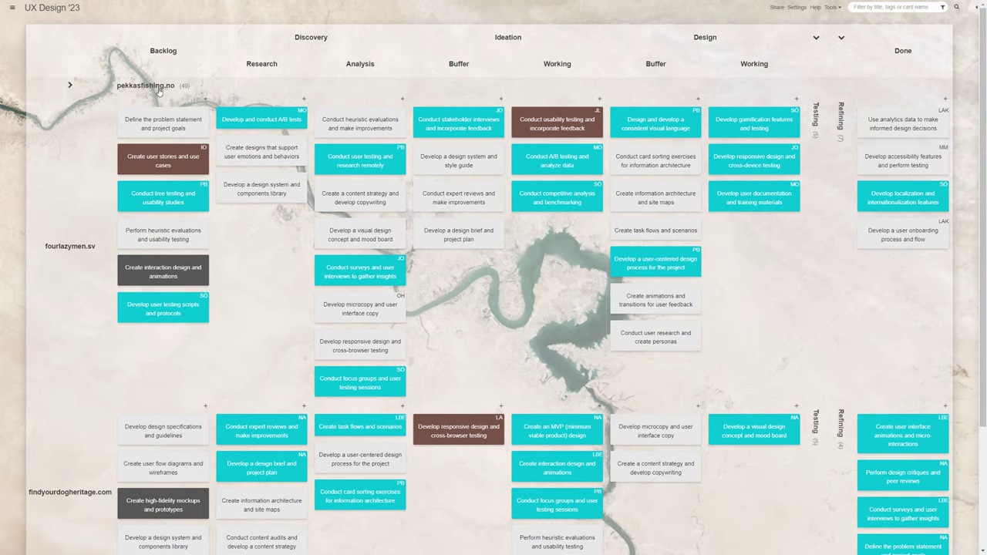
left_click(158, 92)
Step: Filter the board to cards assigned to me and expand the Refining stage to reveal its matching card
left_click(944, 8)
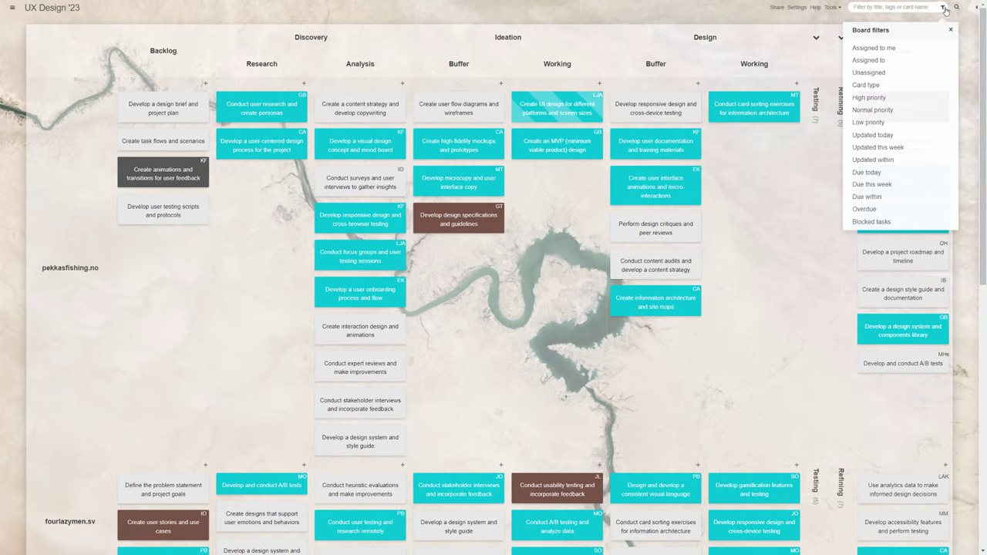
left_click(931, 49)
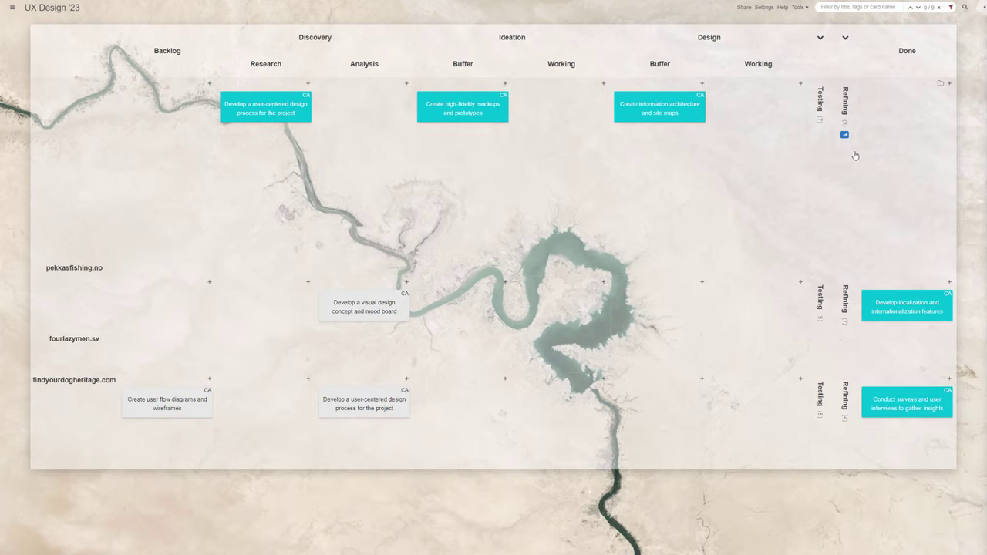
left_click(844, 135)
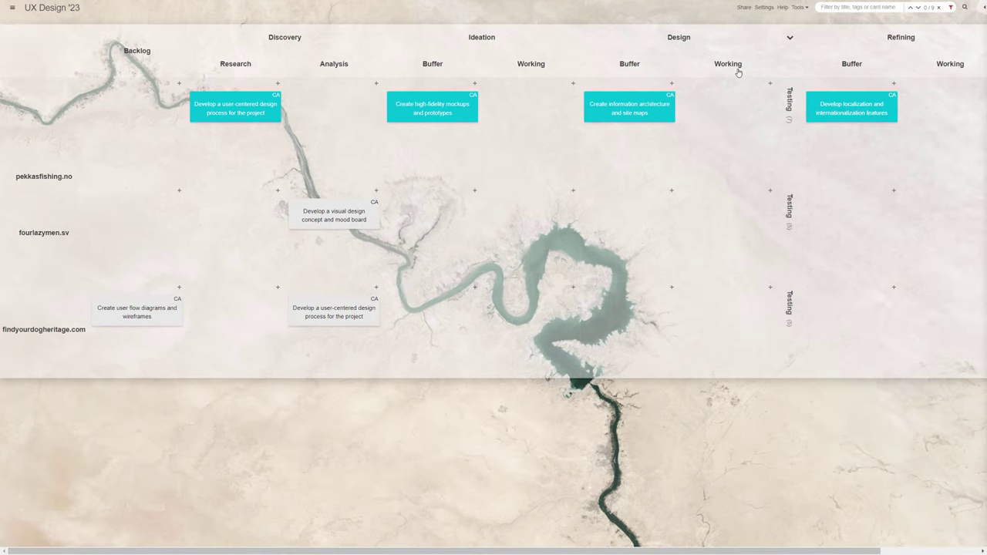
Step: Collapse the Working columns of Design and Ideation and clear the board filter
left_click(737, 71)
left_click(542, 73)
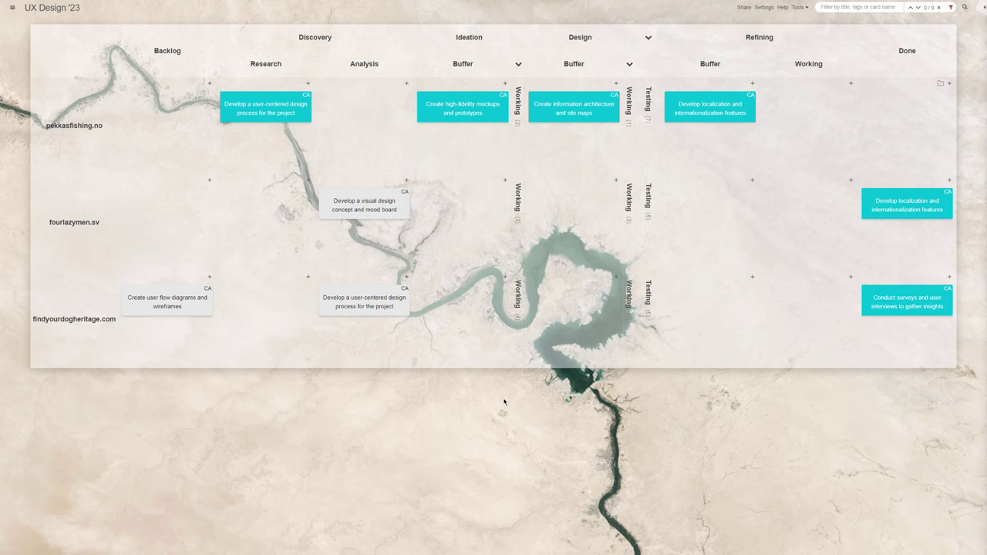
left_click(938, 8)
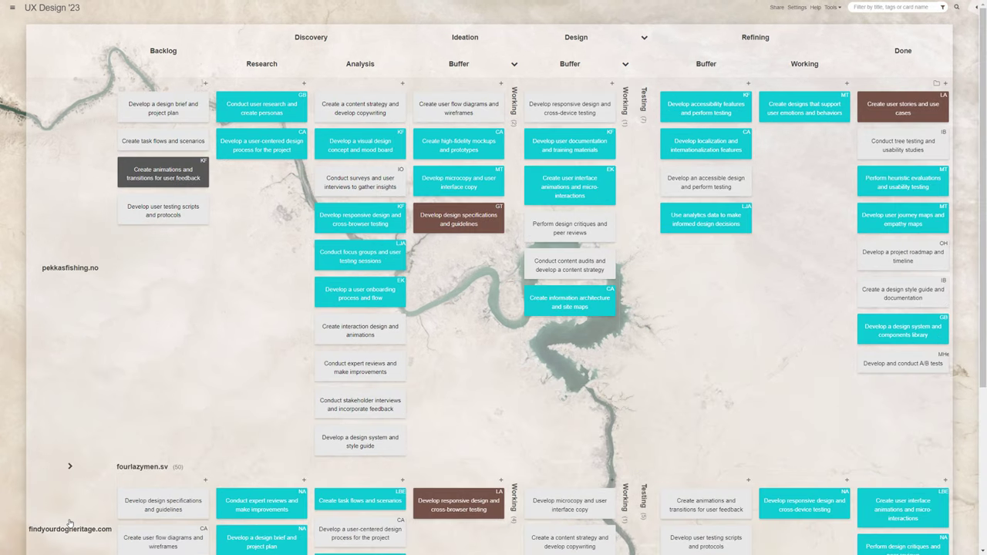
Step: Collapse the findyourdogheritage.com swimlane and expand the Working column of Design
left_click(69, 524)
left_click(616, 102)
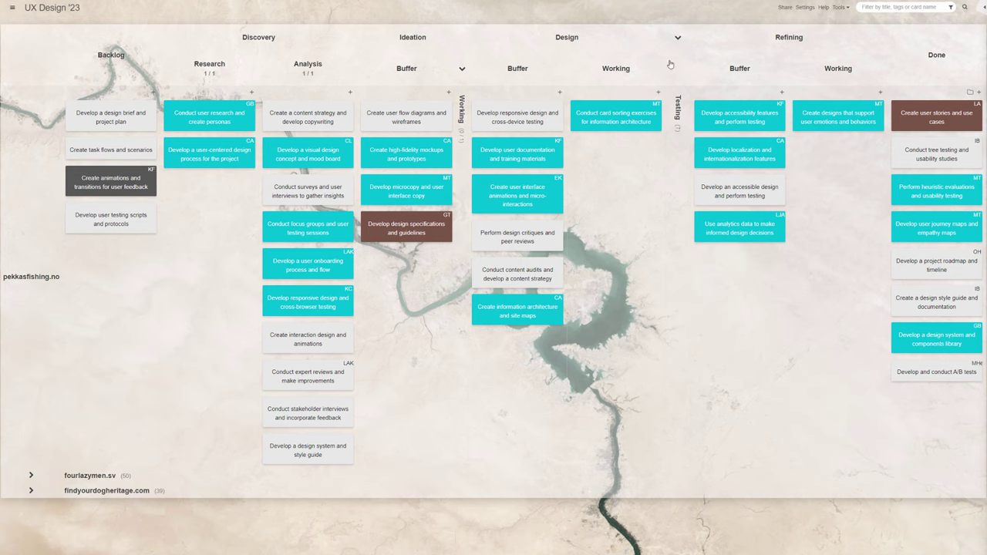
Step: Set the WIP limit of Design's Working column to 1 with the unit tasks per user, and save the column
left_click(809, 9)
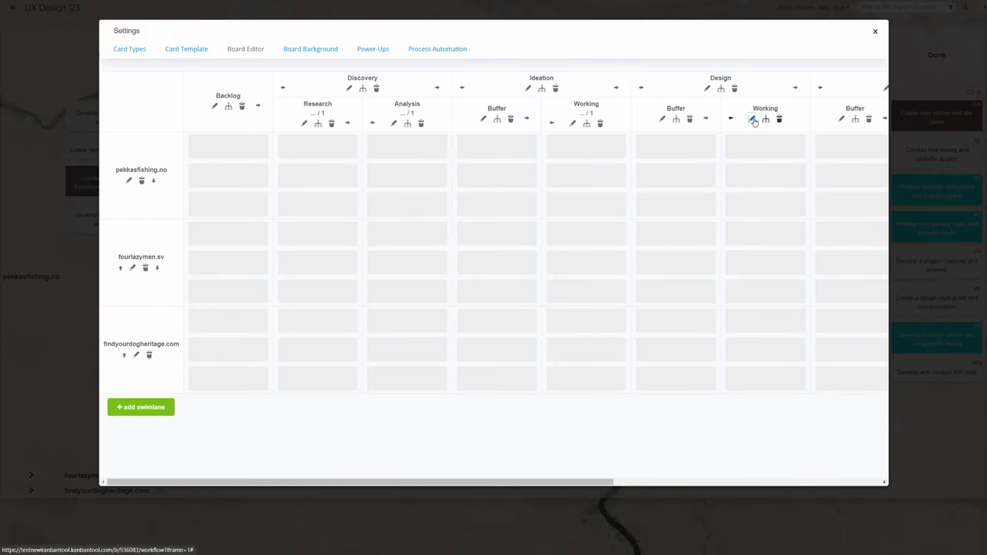
left_click(752, 119)
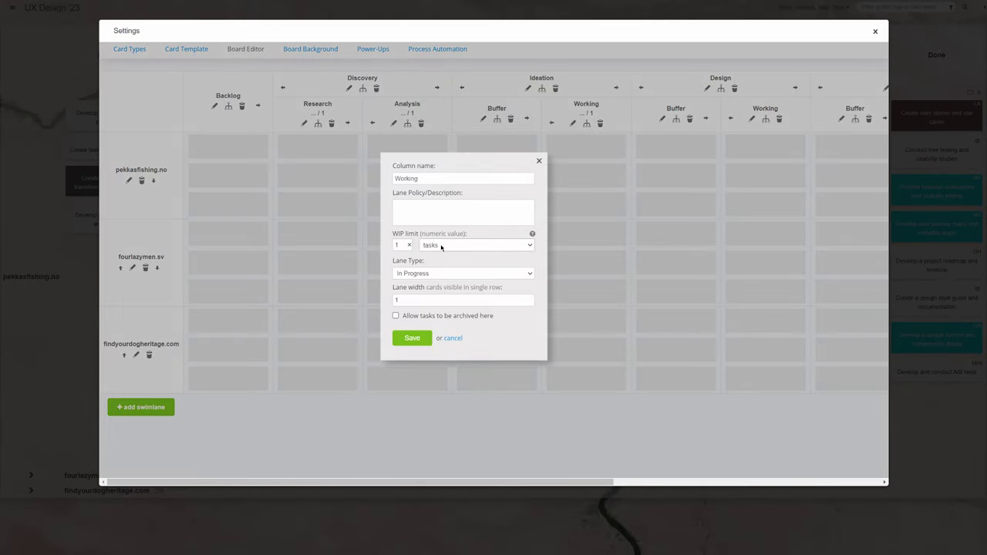
left_click(441, 245)
left_click(438, 280)
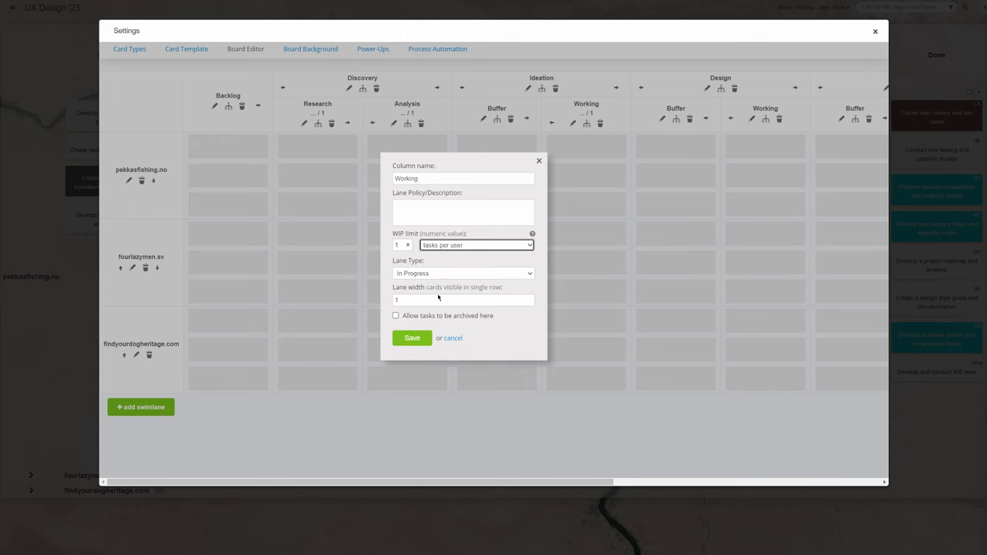
left_click(414, 341)
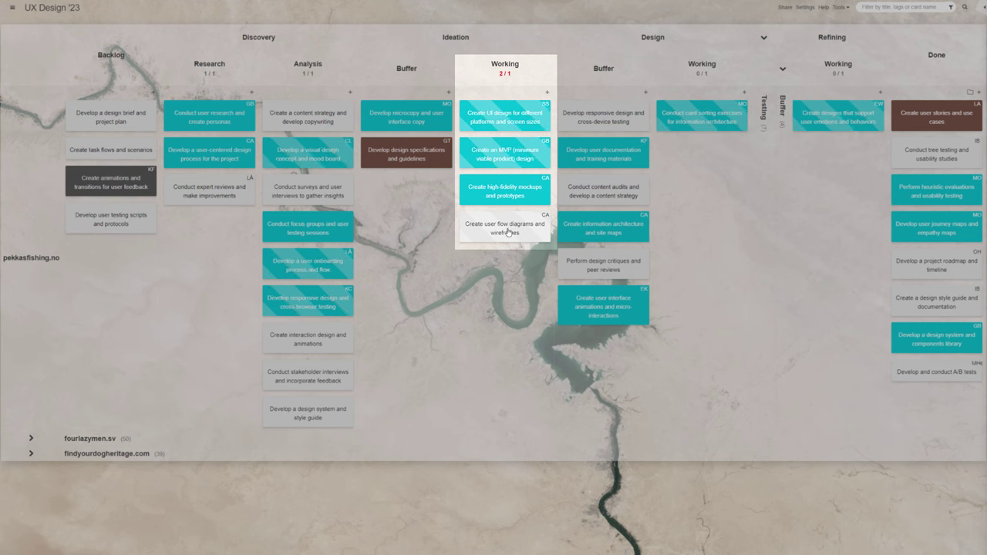
Step: Move the user flow diagrams and wireframes card to Ideation's Buffer and start the timer on the high-fidelity mockups and prototypes card
left_click_drag(508, 233, 445, 222)
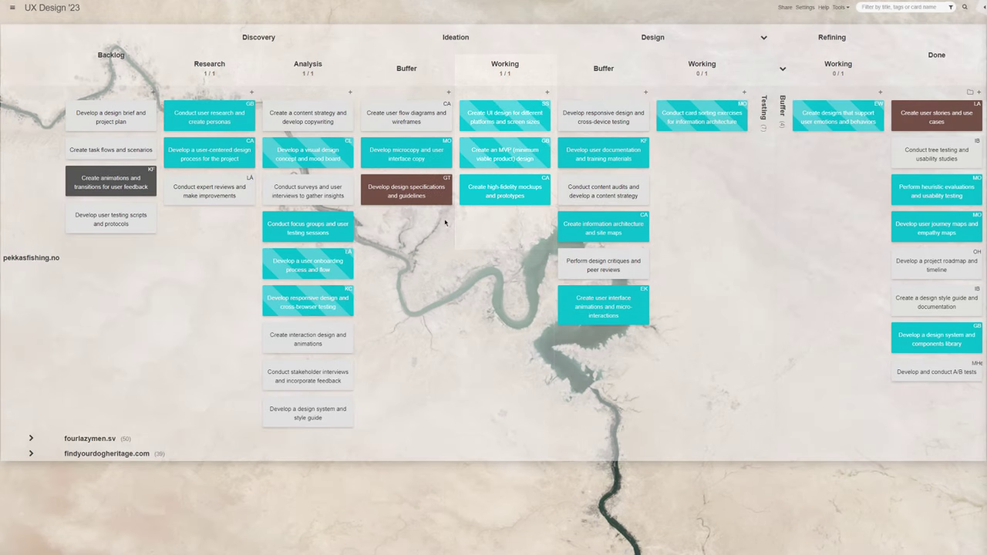
right_click(529, 194)
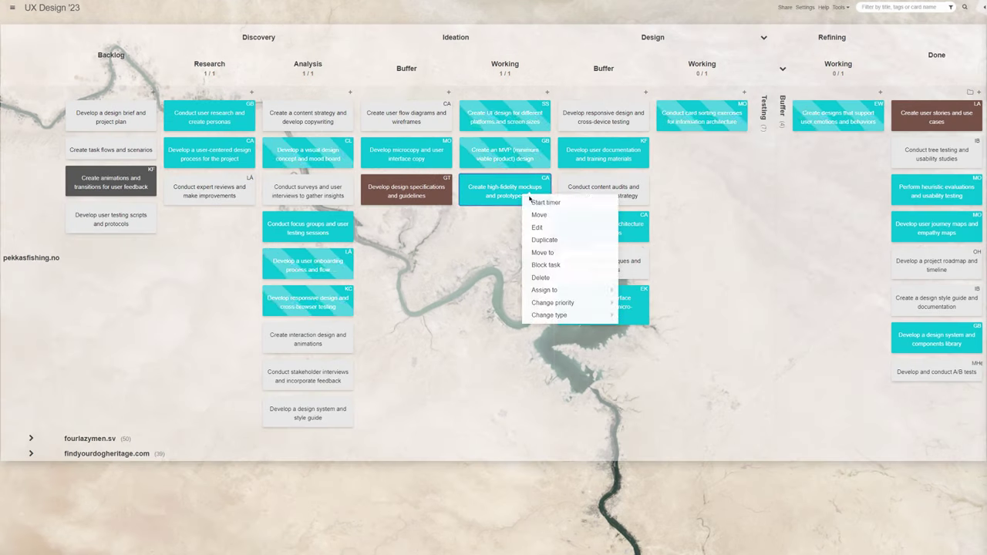
key("Escape")
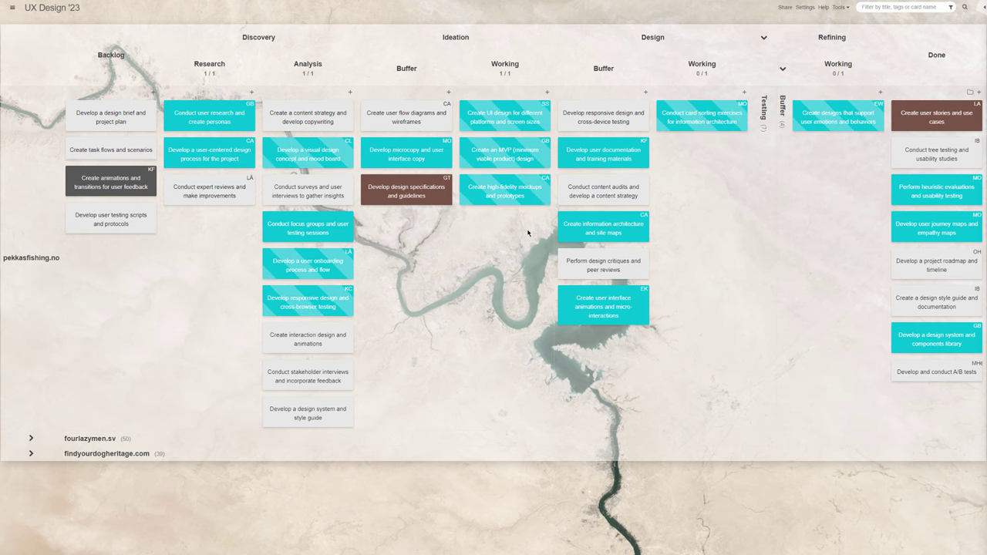
Step: Page forward and back through the image previews on the Create UI design for different platforms and screen sizes card
left_click(476, 123)
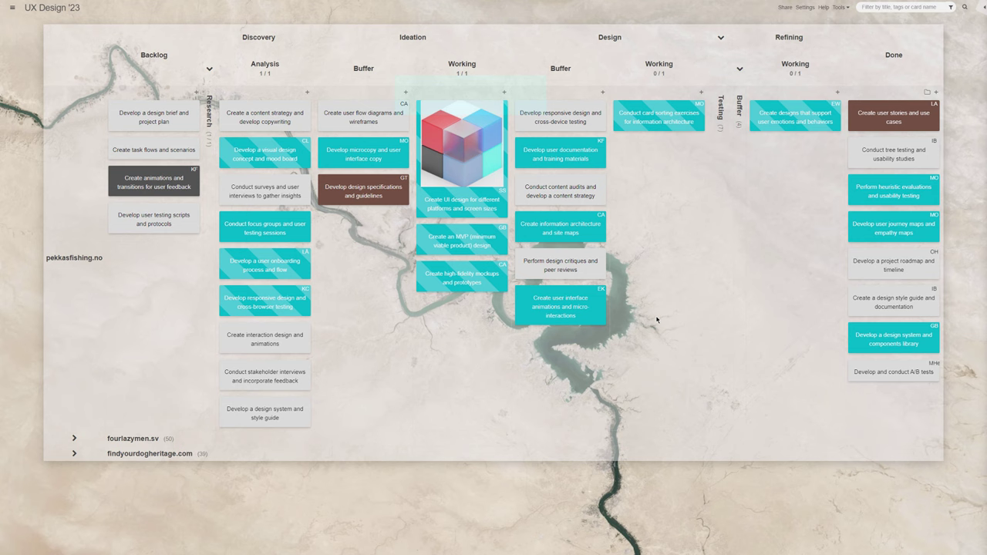
key("Escape")
left_click(498, 145)
left_click(498, 145)
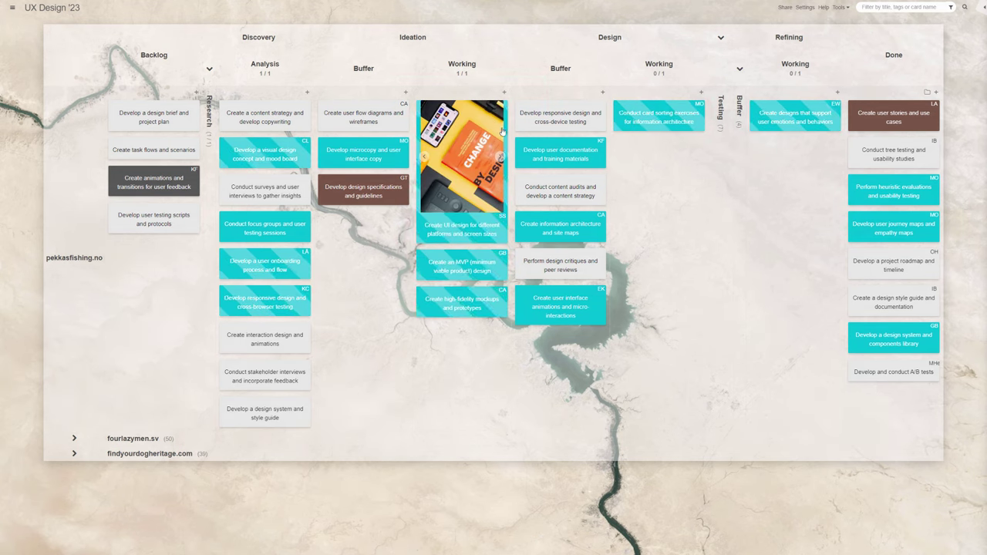
left_click(428, 155)
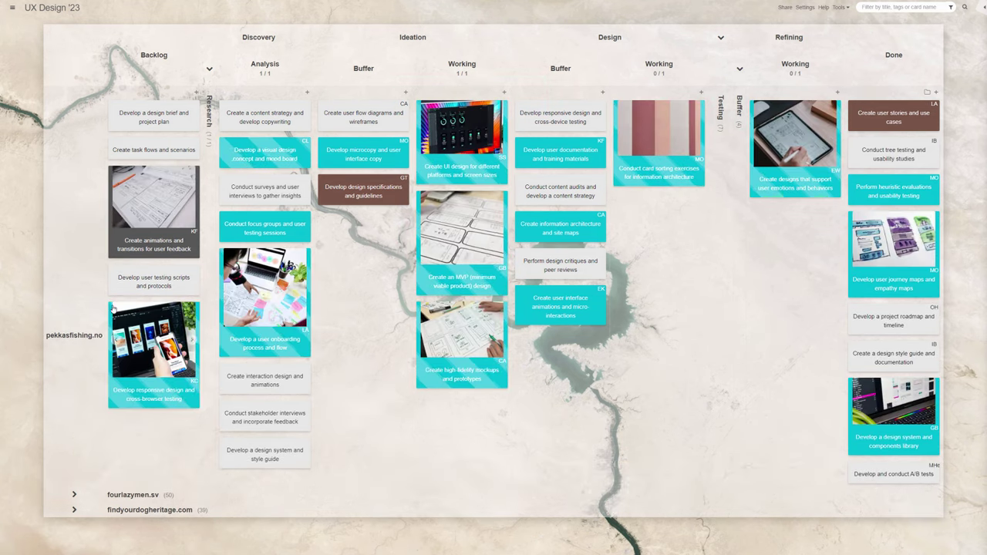
Step: Attach apps_kanbantool.com.png from Dropbox to the Create an MVP (minimum viable product) design card and close the card
left_click(462, 313)
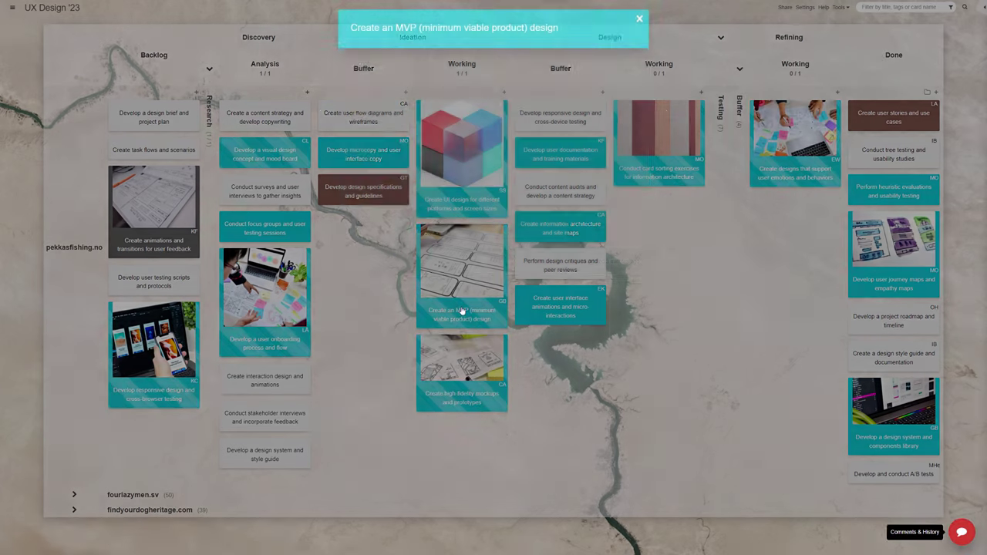
left_click(384, 202)
left_click(430, 242)
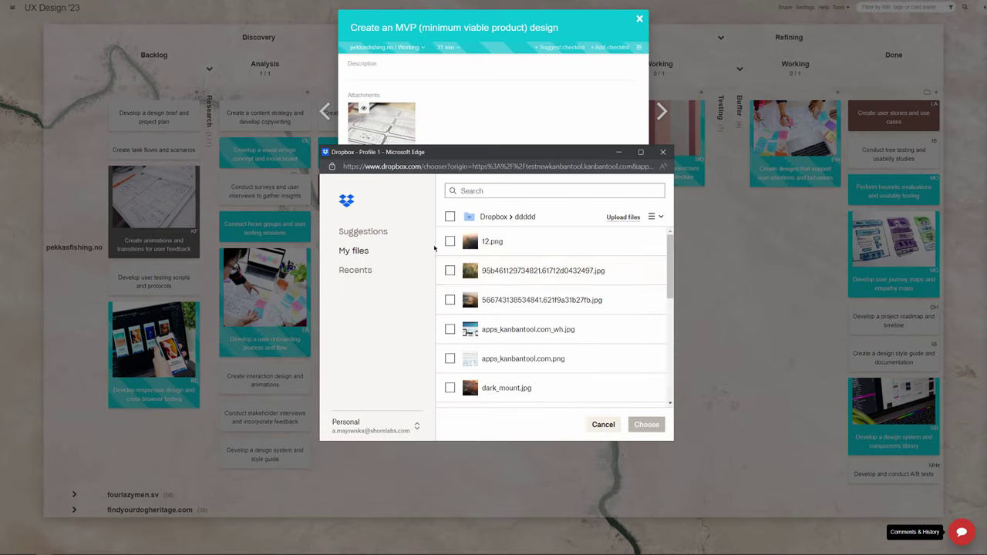
left_click(517, 358)
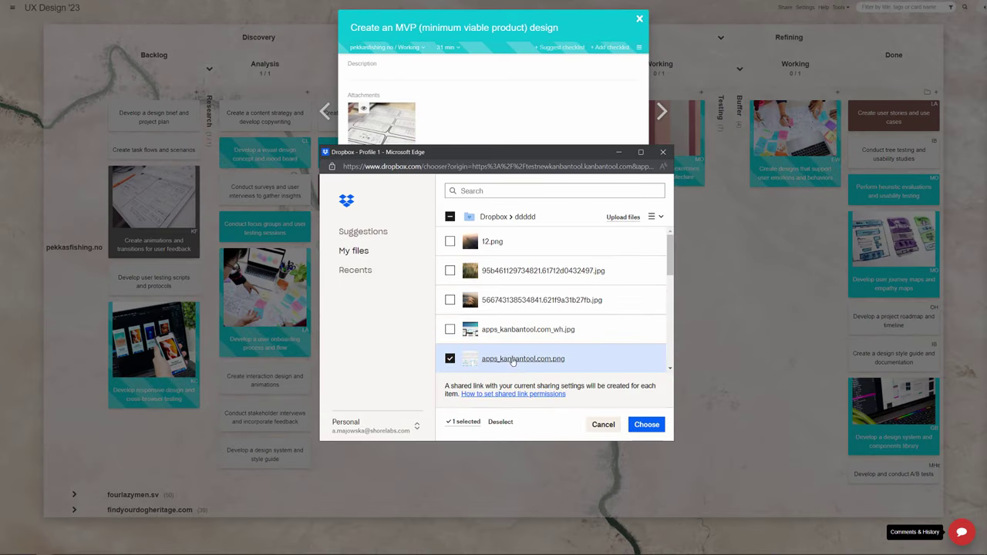
left_click(648, 425)
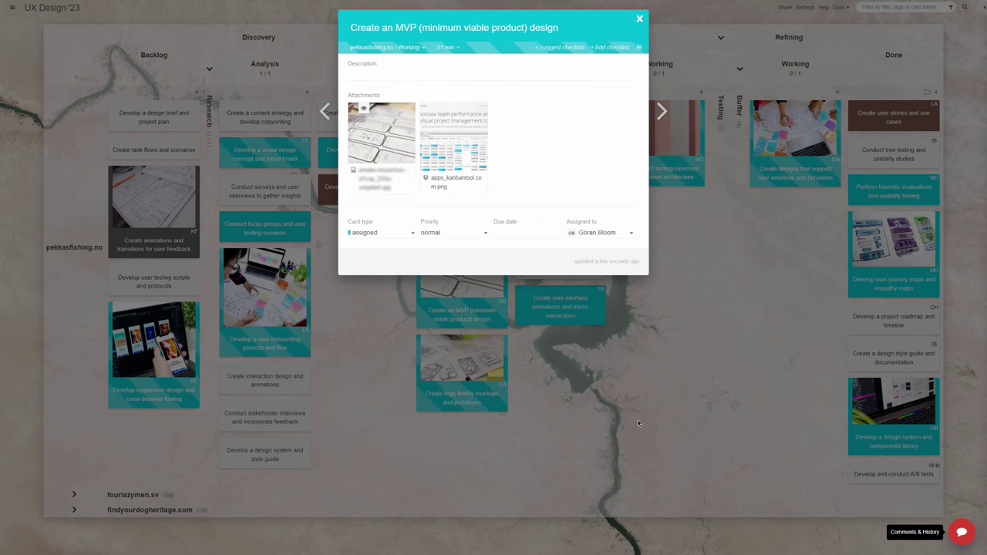
left_click(637, 423)
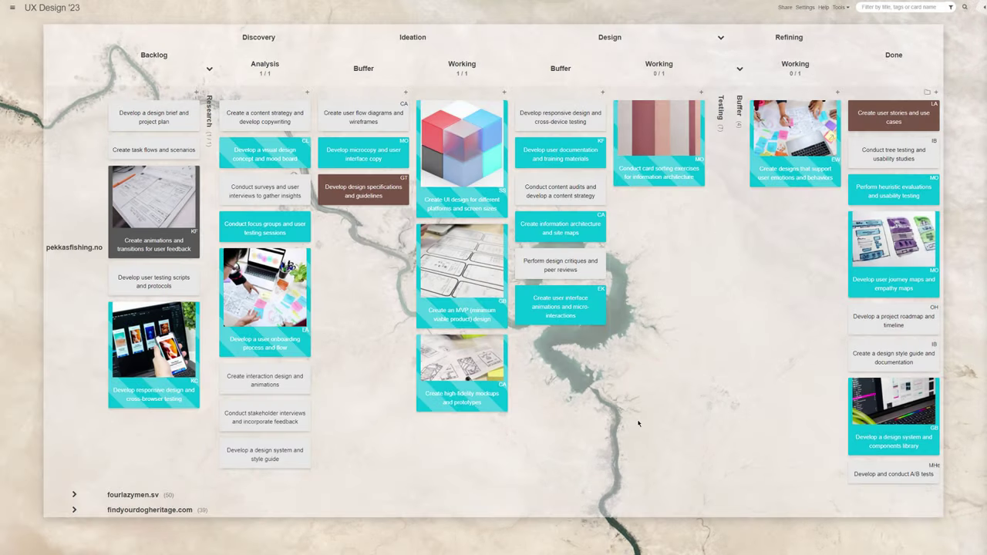
Step: Post a comment about the new site's palette on the Conduct card sorting exercises card, attaching two images and notifying two teammates
left_click(664, 165)
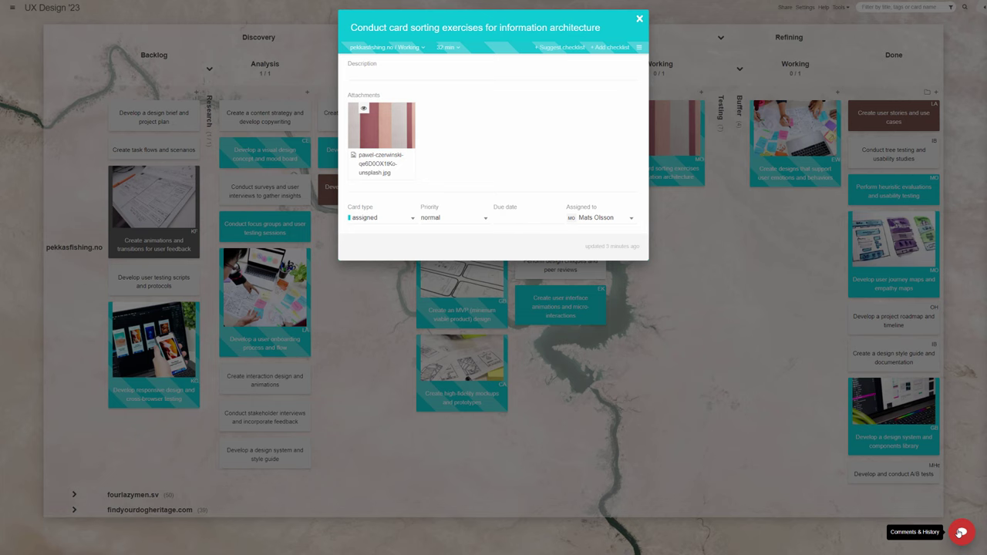
left_click(980, 528)
left_click(928, 449)
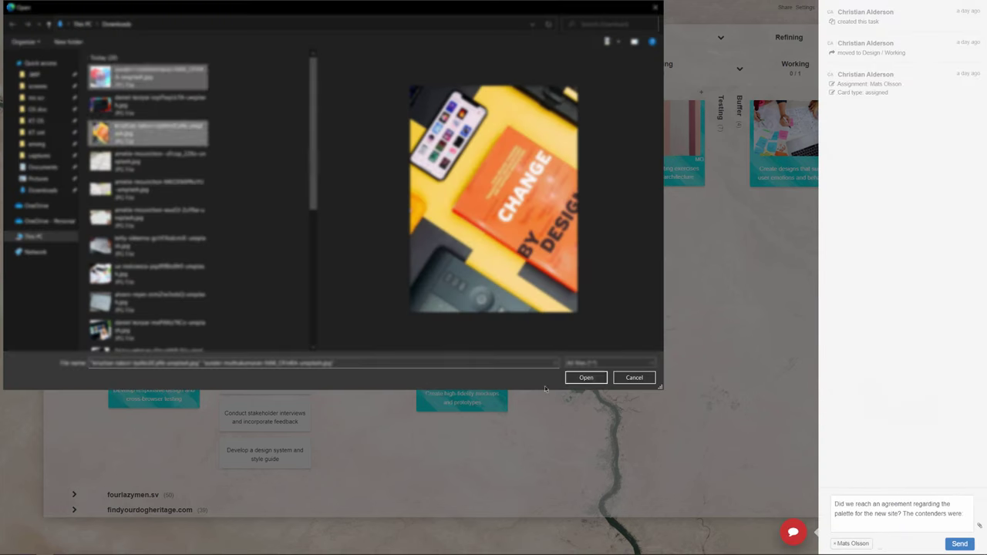
left_click(583, 378)
left_click(918, 535)
left_click(879, 525)
left_click(959, 544)
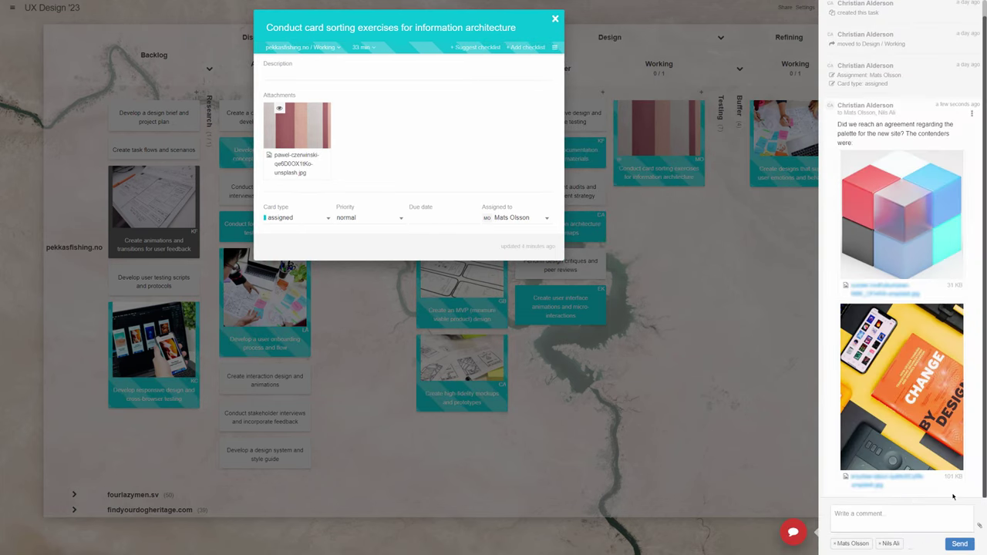
left_click(639, 238)
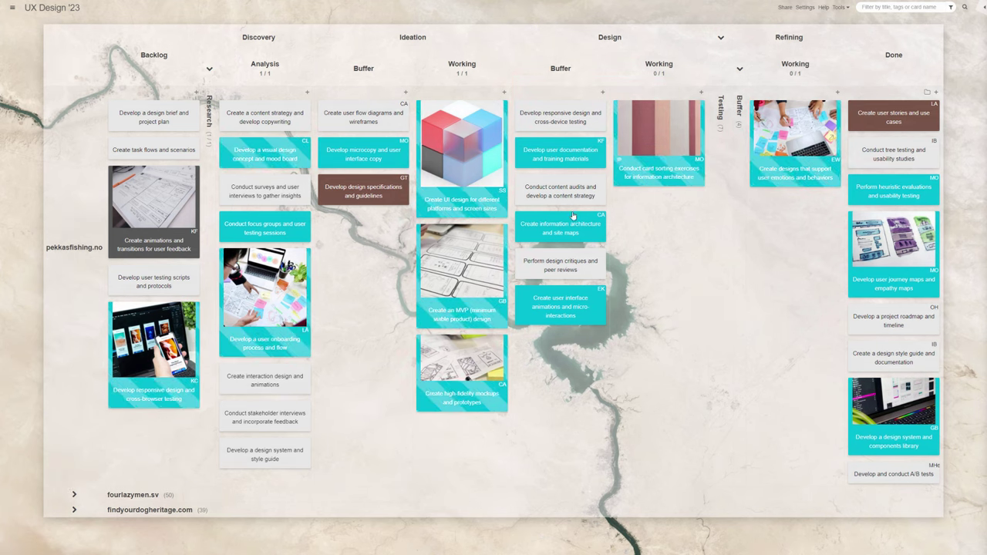
Step: Enable a custom field named Design rating in the board's card template and close the settings
left_click(805, 7)
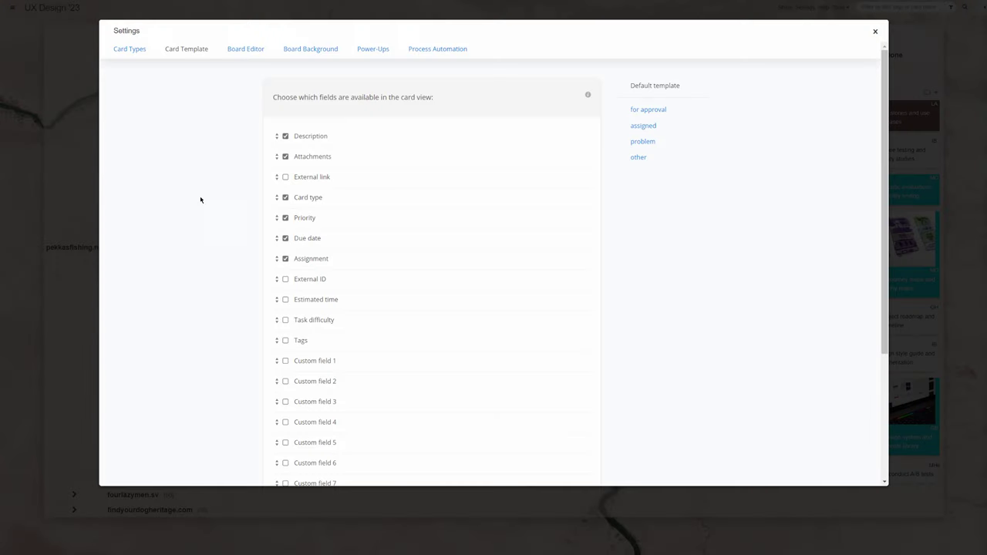
left_click(333, 378)
scroll(391, 203, "down", 3)
left_click(541, 62)
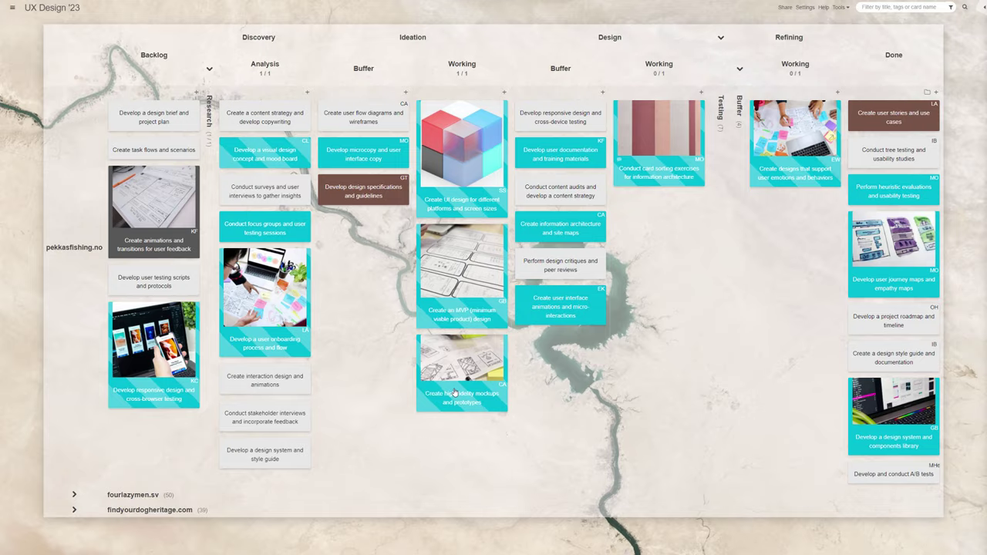
Step: Give the Create high-fidelity mockups and prototypes card a Design rating of four stars and close the card
left_click(461, 370)
left_click(378, 255)
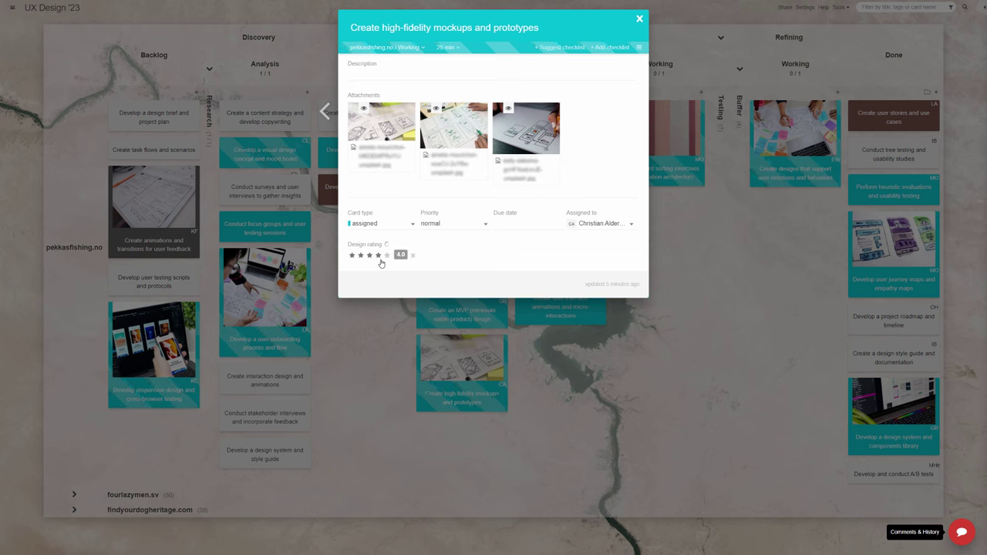
left_click(371, 344)
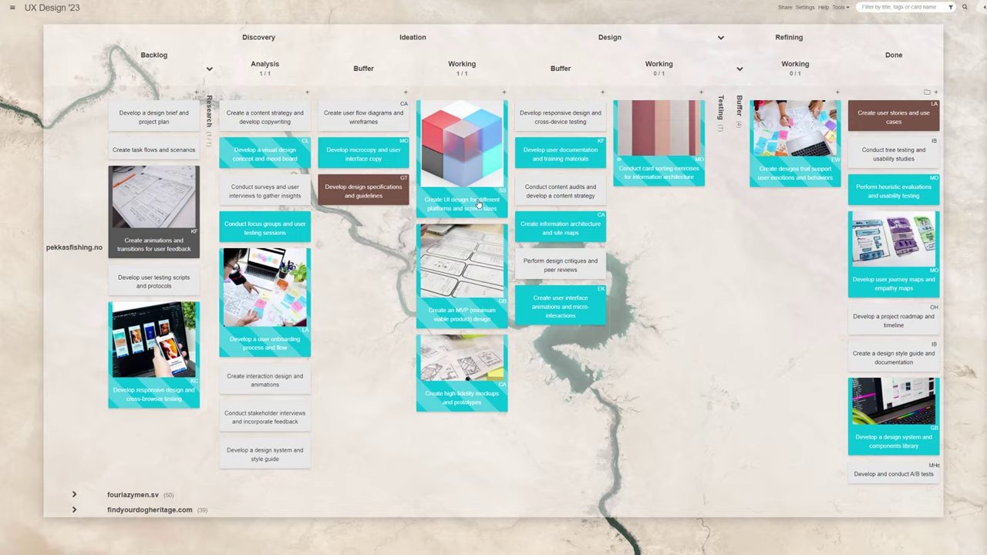
Step: Check off desktop and laptop in the checklist of the Create UI design for different platforms and screen sizes card
left_click(478, 204)
left_click(369, 64)
left_click(369, 76)
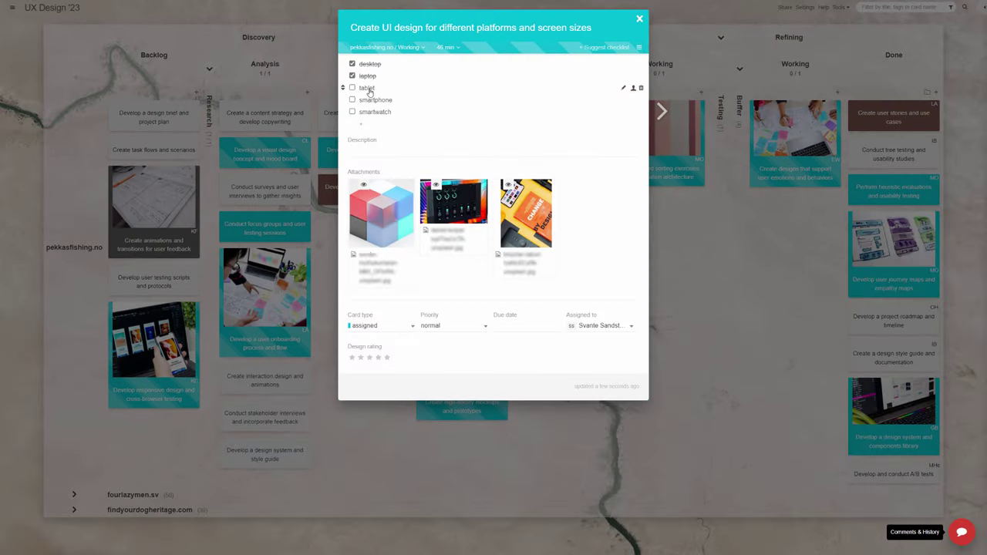
left_click(674, 212)
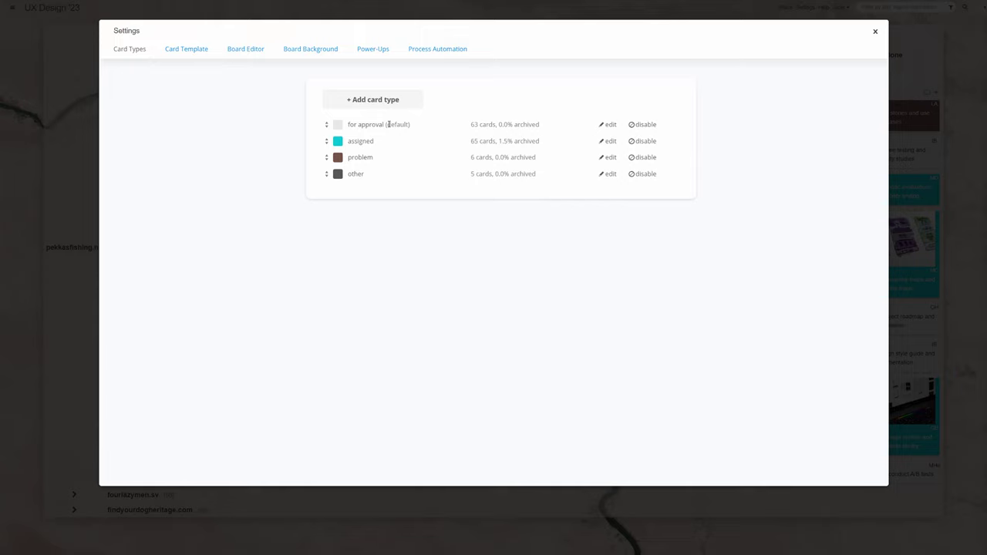
Step: View the label and color options of the for approval card type and close the board settings
left_click(606, 124)
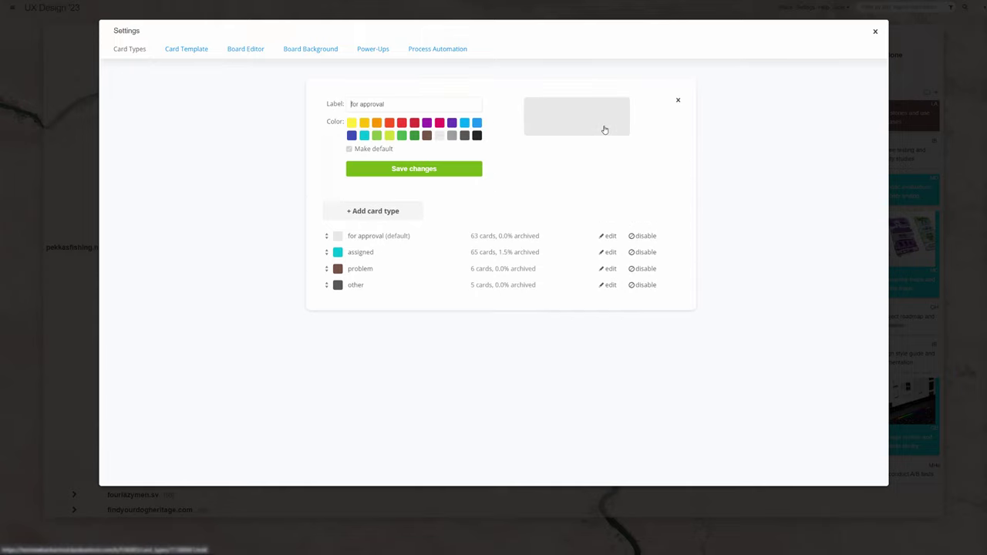
left_click(679, 102)
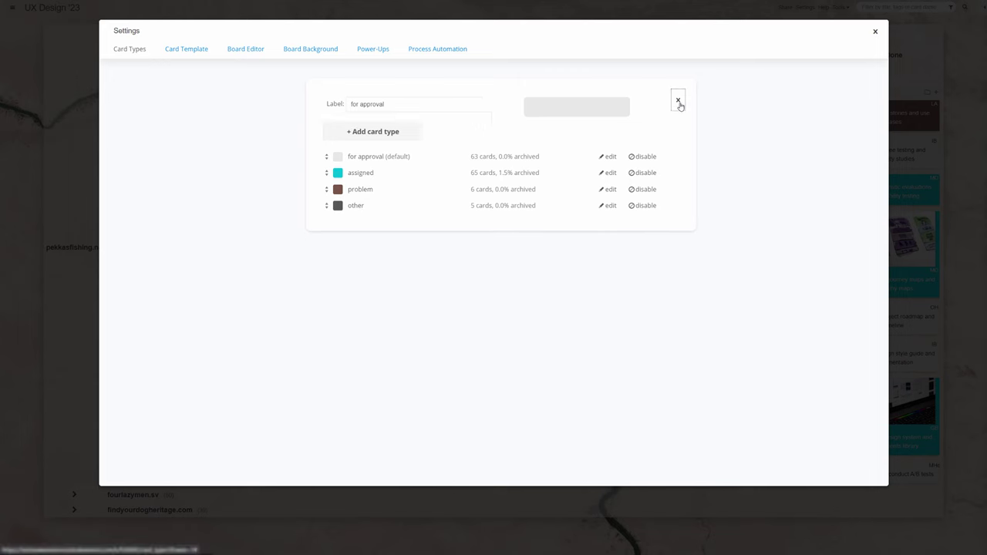
left_click(95, 144)
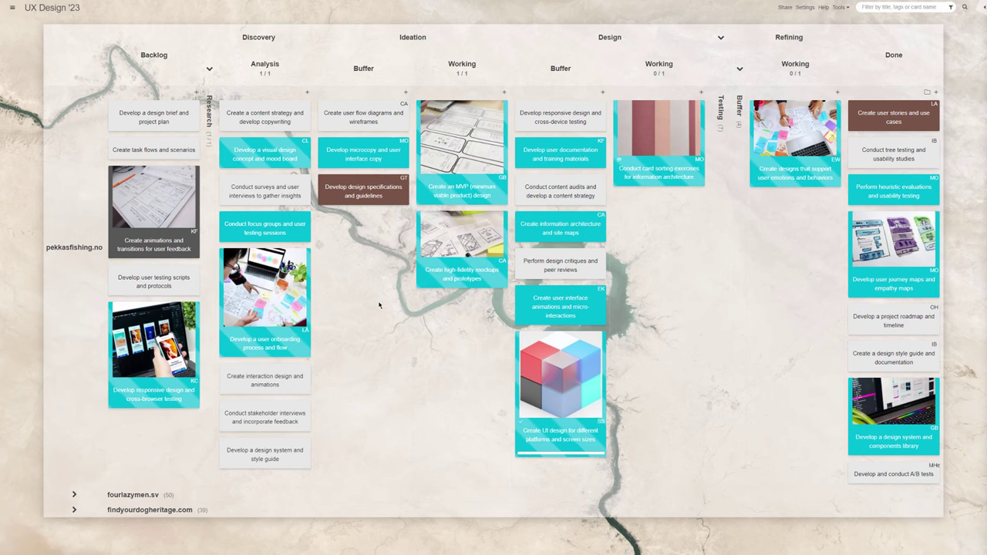
Step: Look through the list of people assignable to the Create an MVP (minimum viable product) design card
right_click(473, 194)
mouse_move(532, 300)
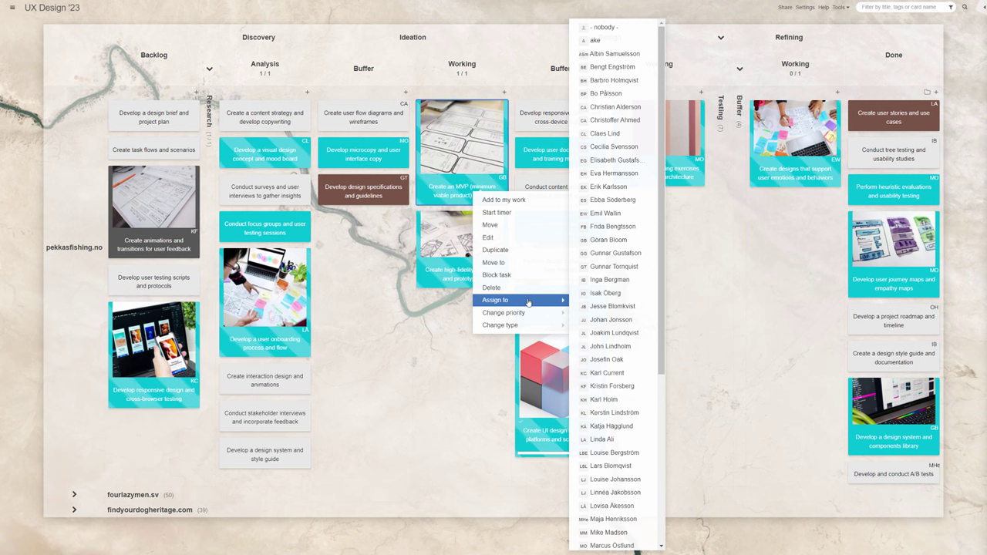
scroll(639, 312, "down", 3)
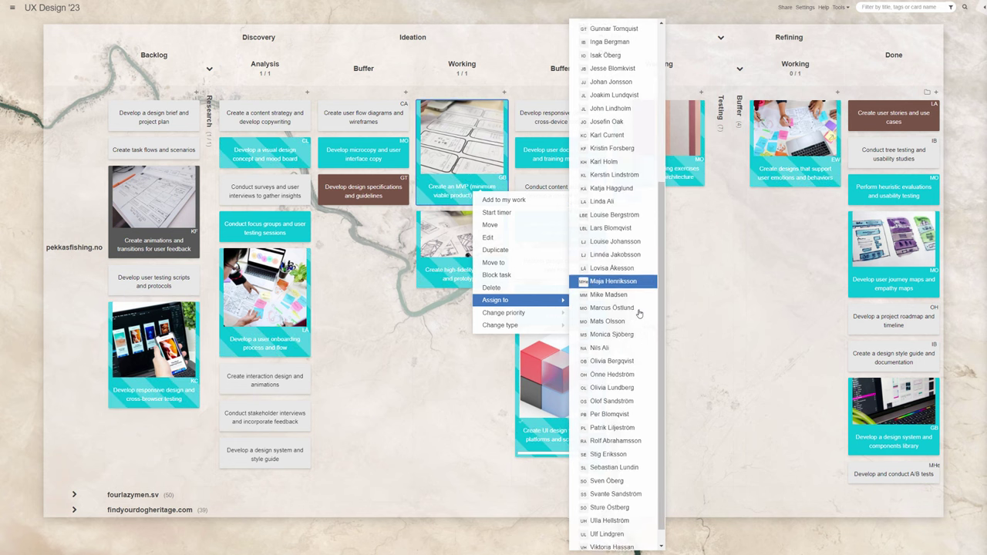
scroll(640, 314, "up", 6)
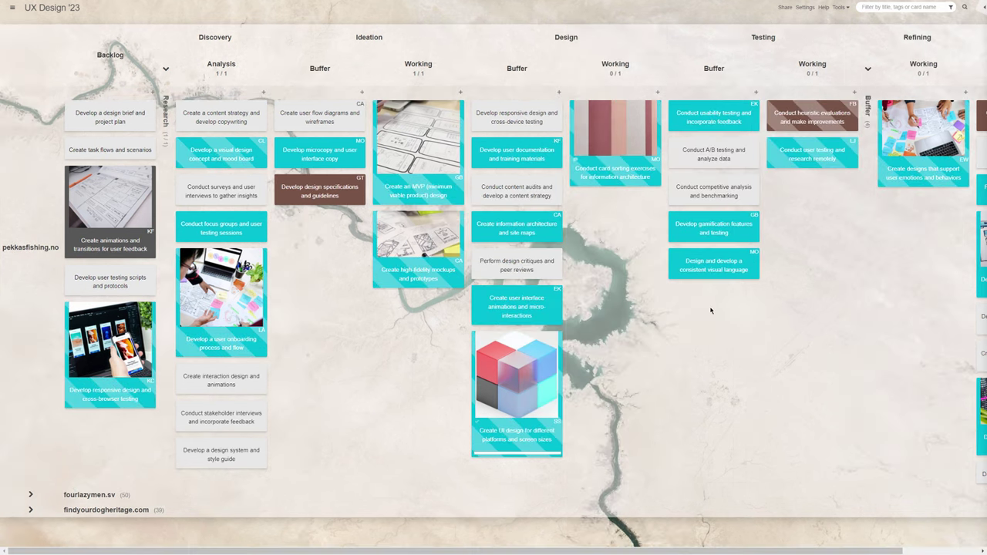
Step: Change the type of the Conduct card sorting exercises for information architecture card to problem and filter the board to assigned-type cards
right_click(620, 172)
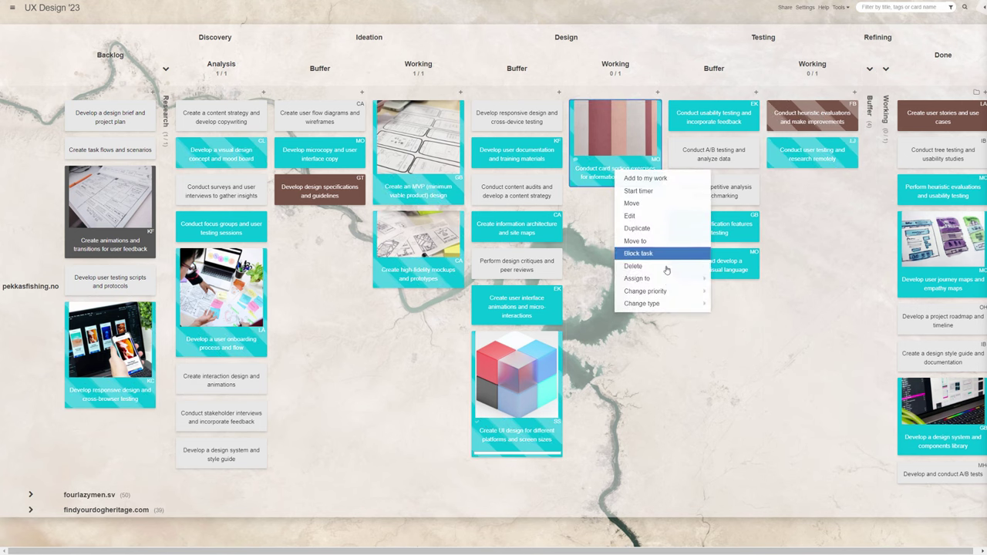
mouse_move(674, 308)
left_click(742, 331)
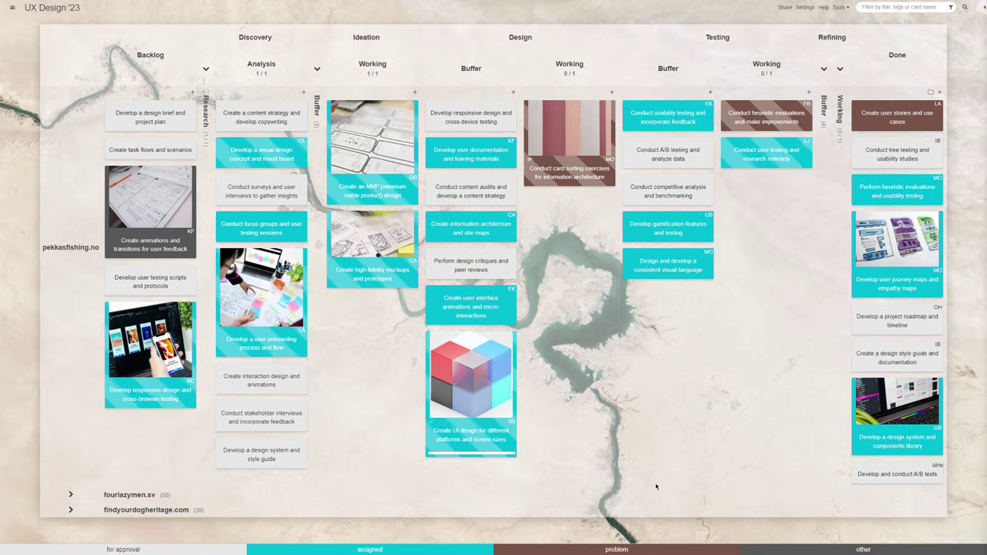
left_click(358, 549)
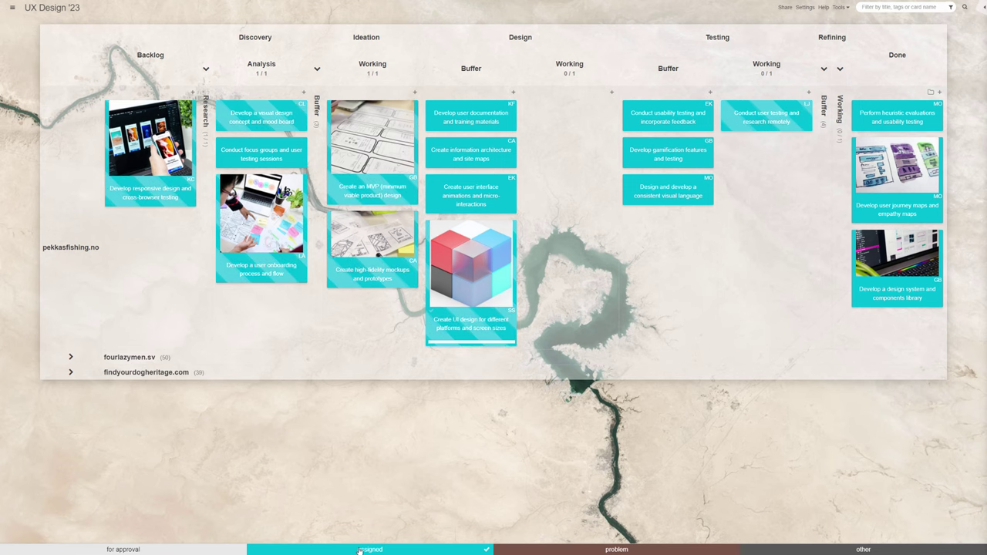
Step: Filter the board by problem, other, for approval and assigned card types in turn, return to problem, and clear the filter
left_click(605, 549)
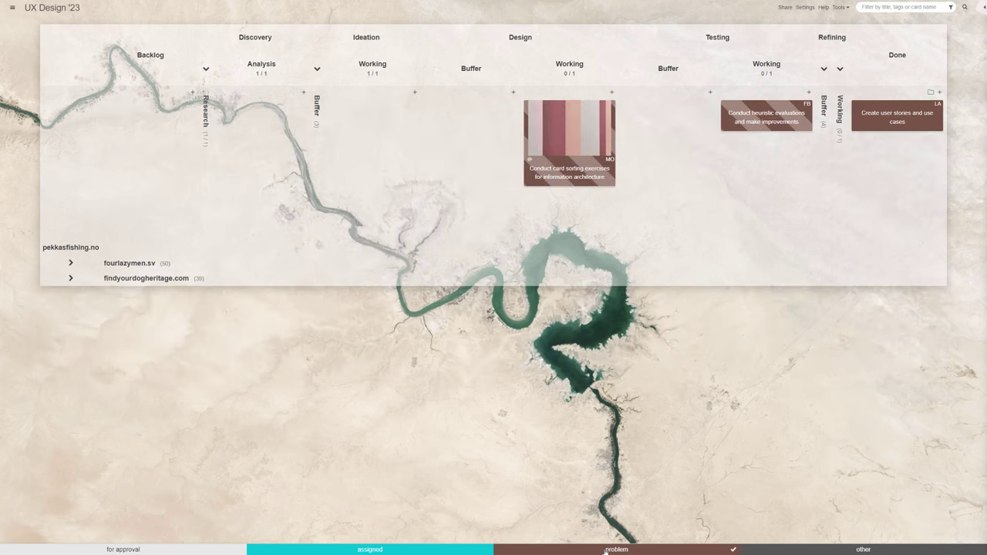
left_click(803, 552)
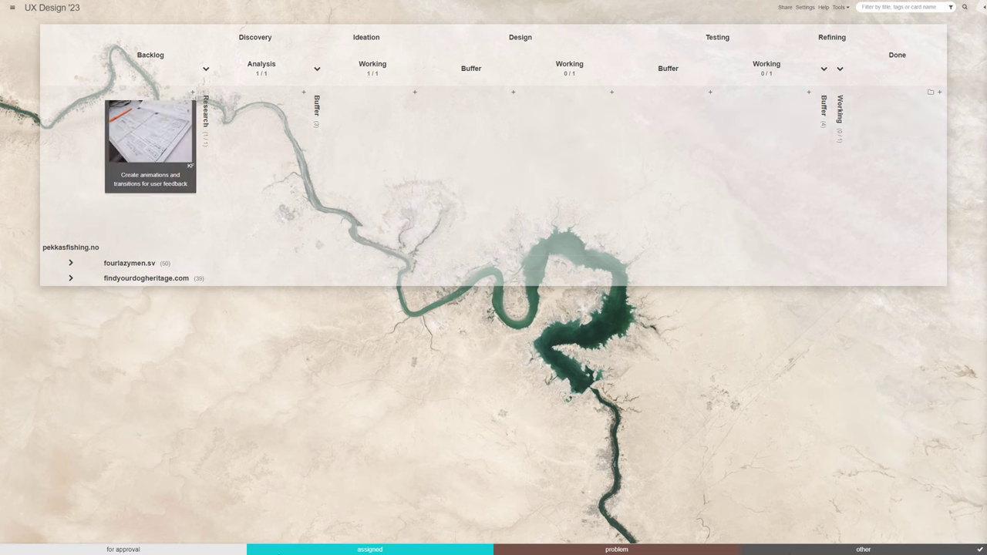
left_click(192, 551)
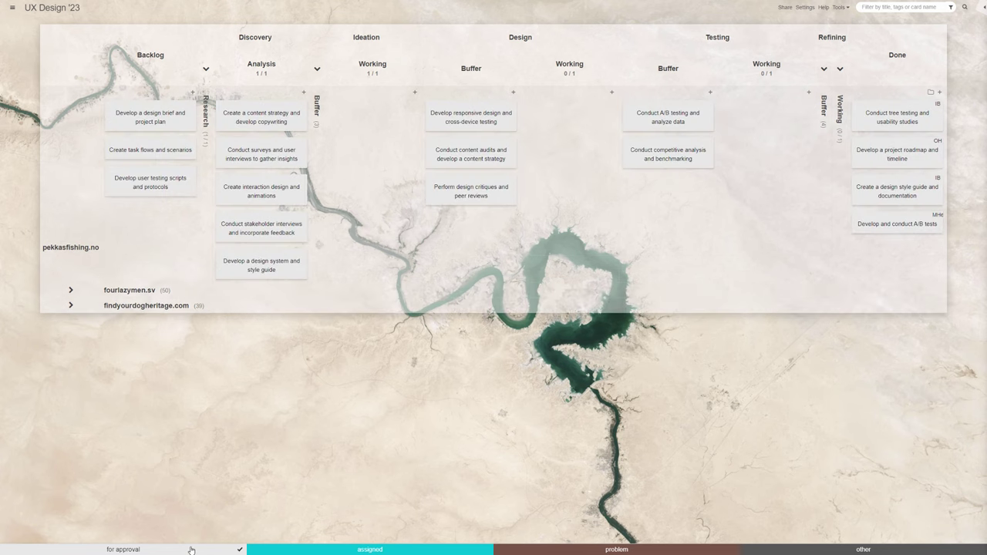
left_click(368, 551)
left_click(564, 550)
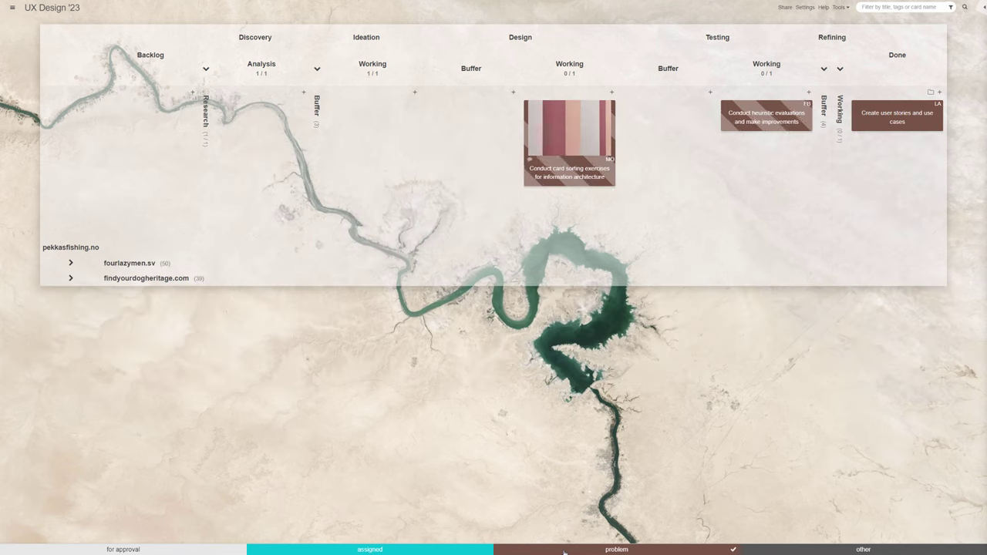
left_click(564, 552)
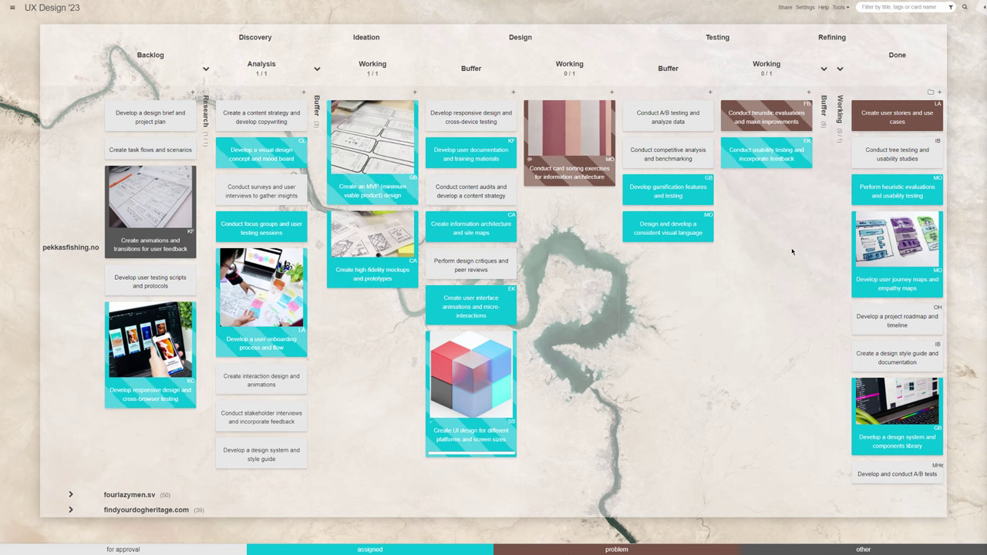
Step: Move the Create user interface animations and micro-interactions card from the Design Buffer column to Design Working
left_click_drag(507, 308, 569, 342)
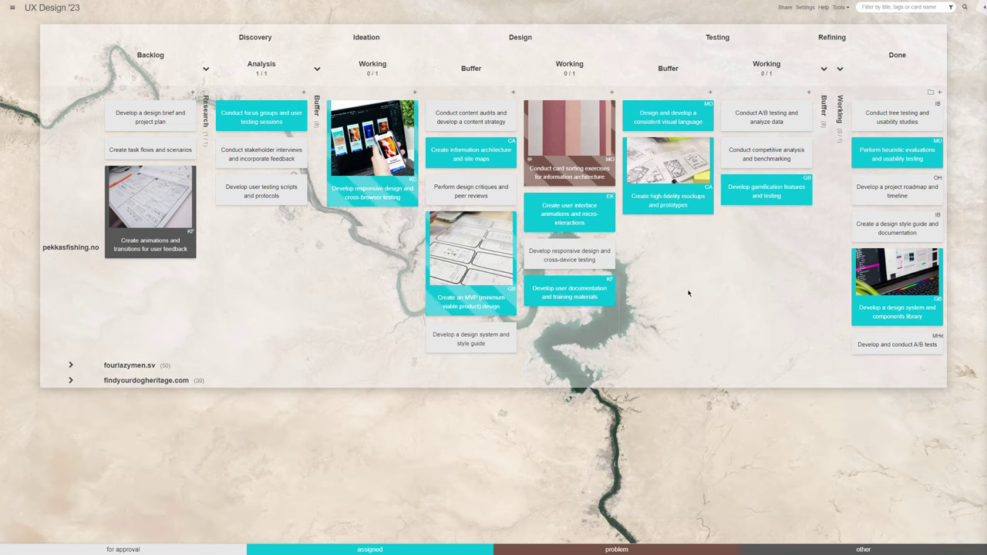
Step: Chart the board's lead and cycle time from Backlog to Done for the last 3 months, grouped by week
left_click(839, 7)
left_click(848, 48)
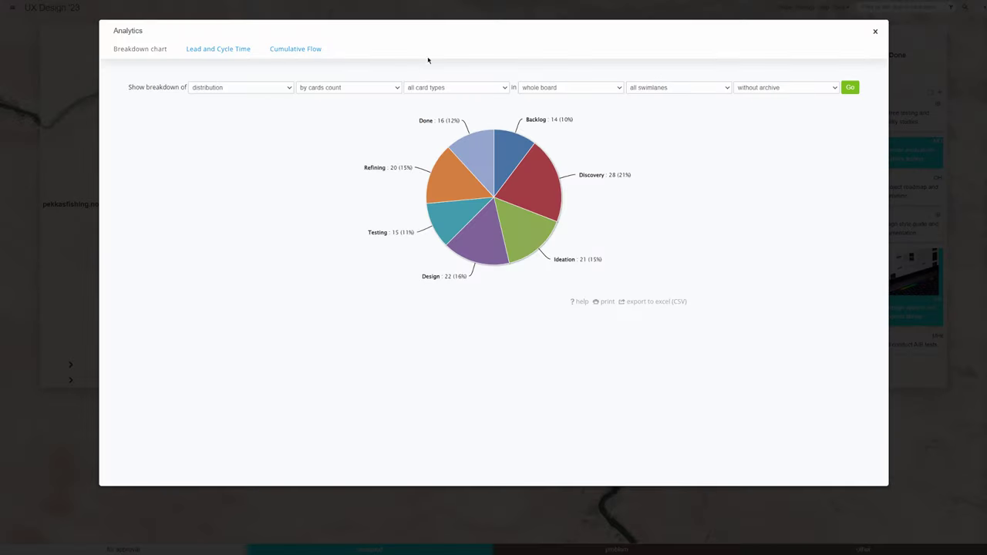
left_click(232, 52)
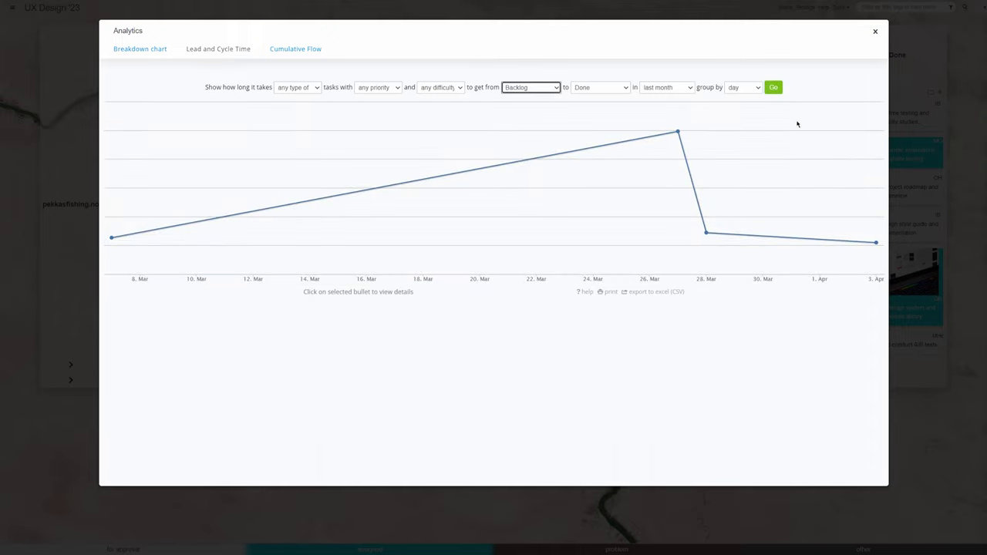
left_click(666, 87)
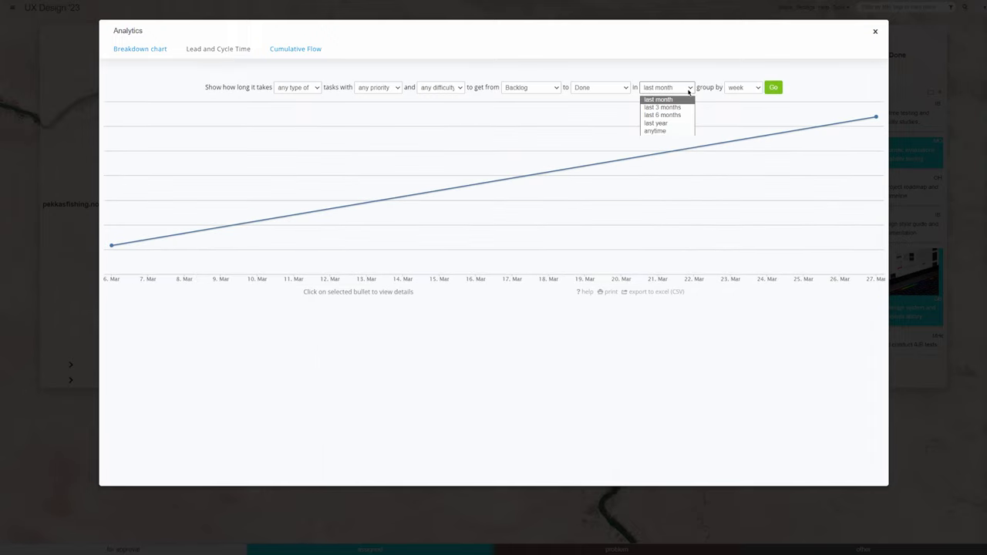
left_click(665, 104)
left_click(773, 88)
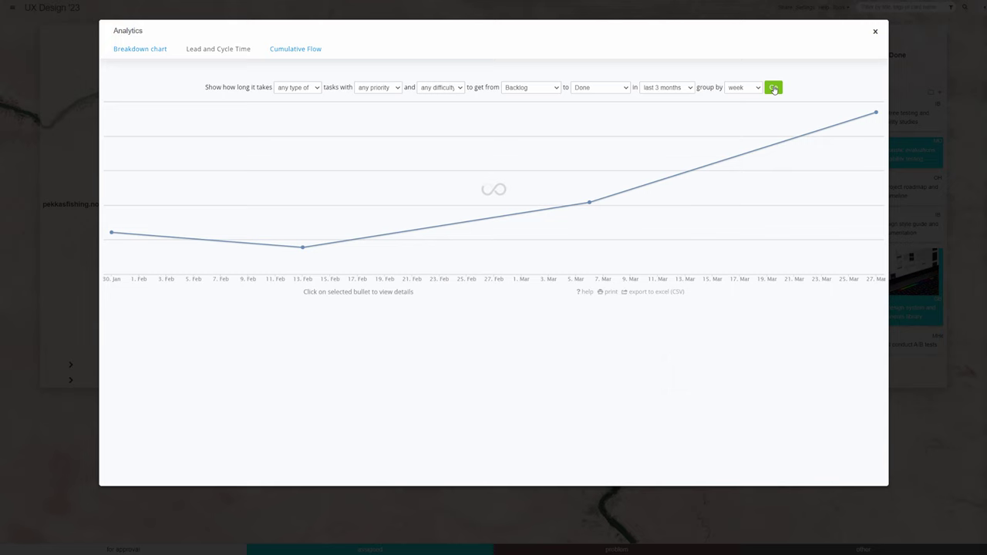
Step: List the tasks behind the 13 February point of the cycle time chart and close the analytics
mouse_move(592, 205)
left_click(303, 248)
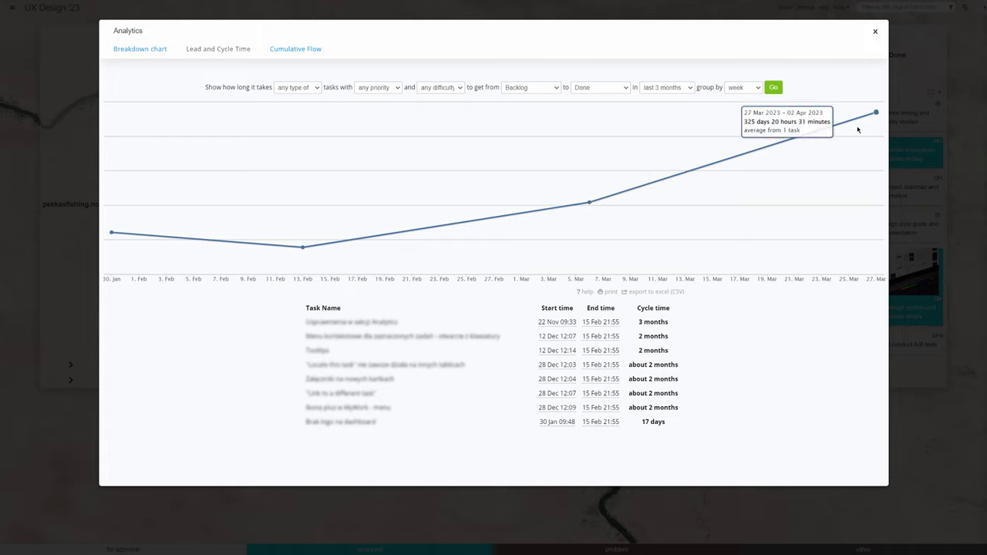
left_click(876, 34)
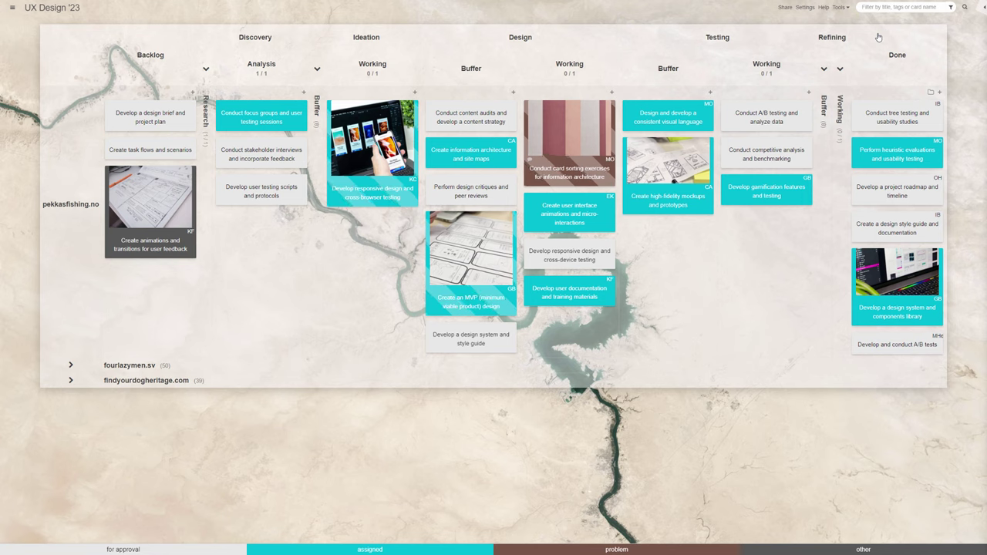